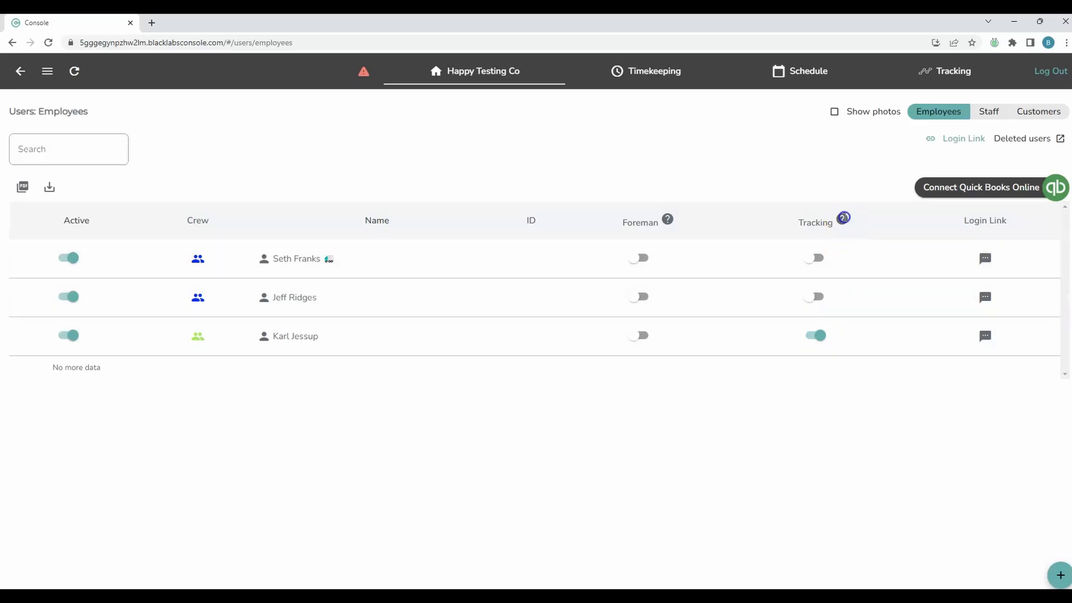
# Step: Read the Tracking and Foreman help explanations
pyautogui.click(842, 218)
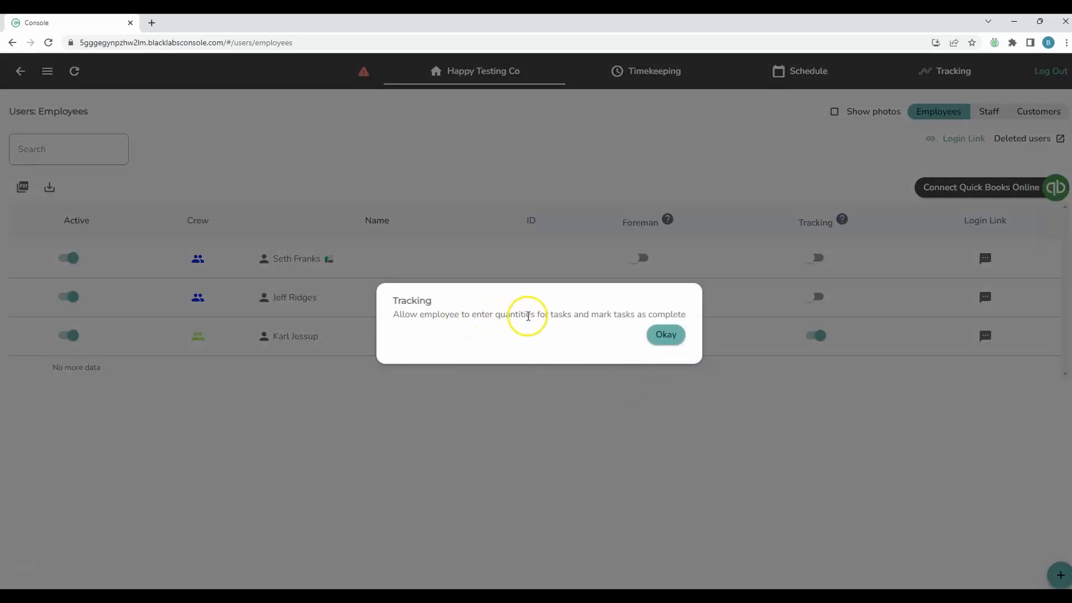
pyautogui.click(746, 419)
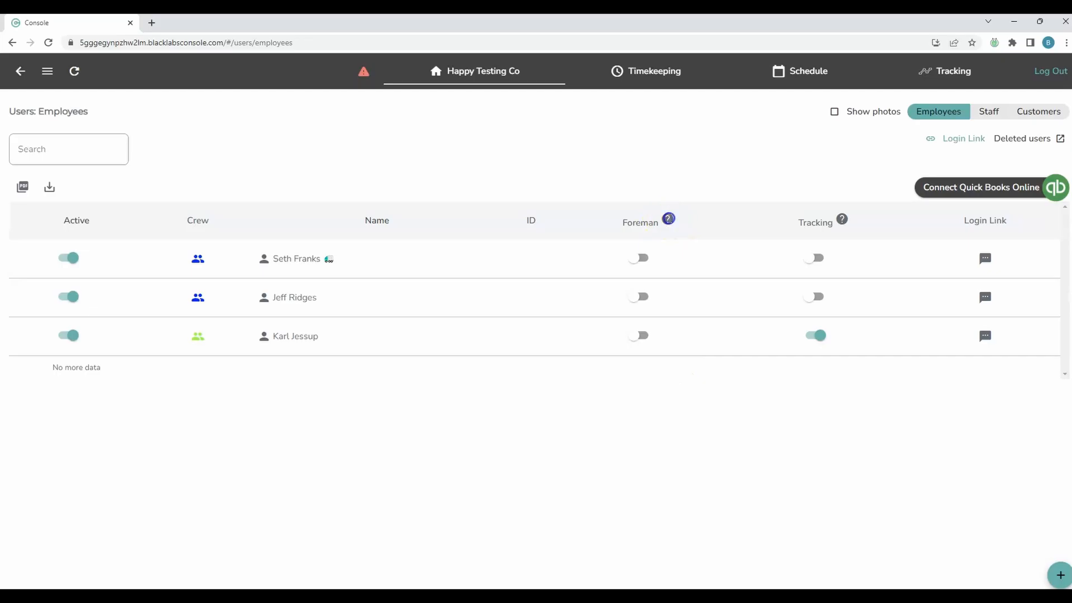
pyautogui.click(669, 219)
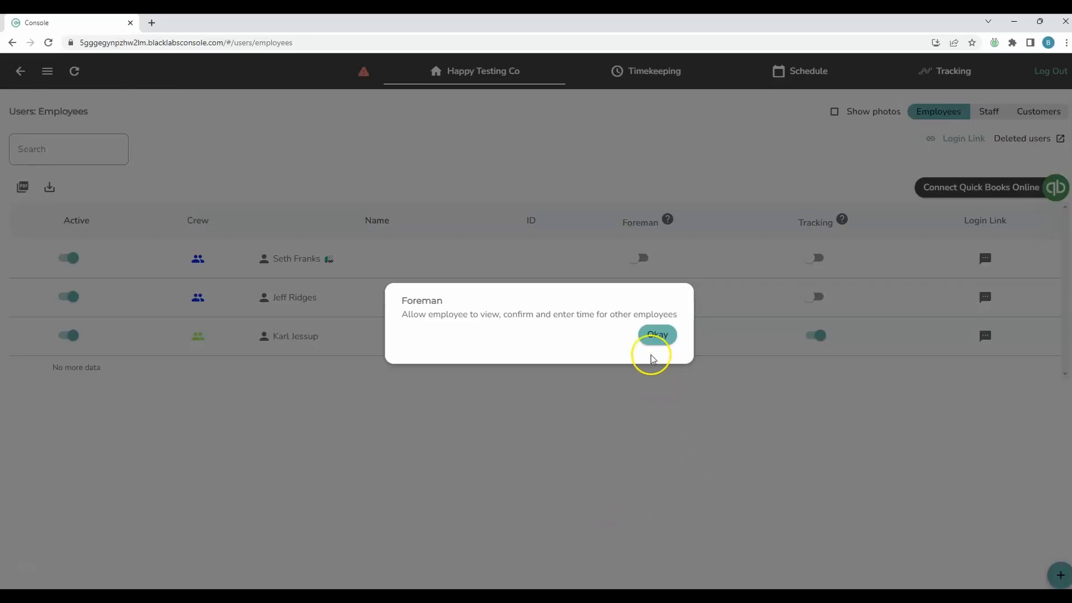
pyautogui.click(647, 335)
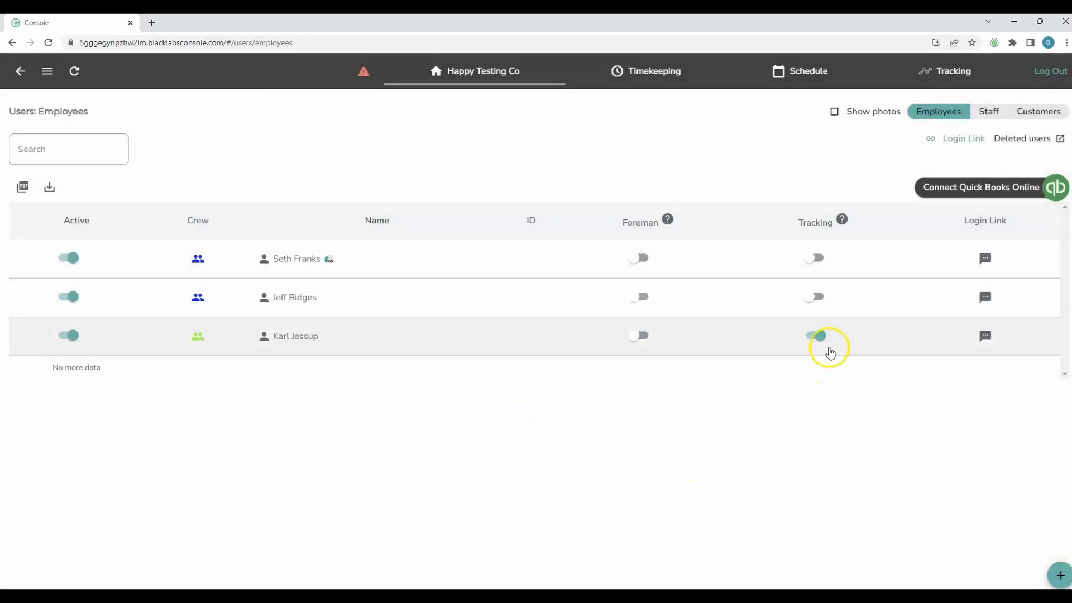
# Step: Turn tracking off for the third employee and make the second a tracked foreman, then view Schedule
pyautogui.click(819, 337)
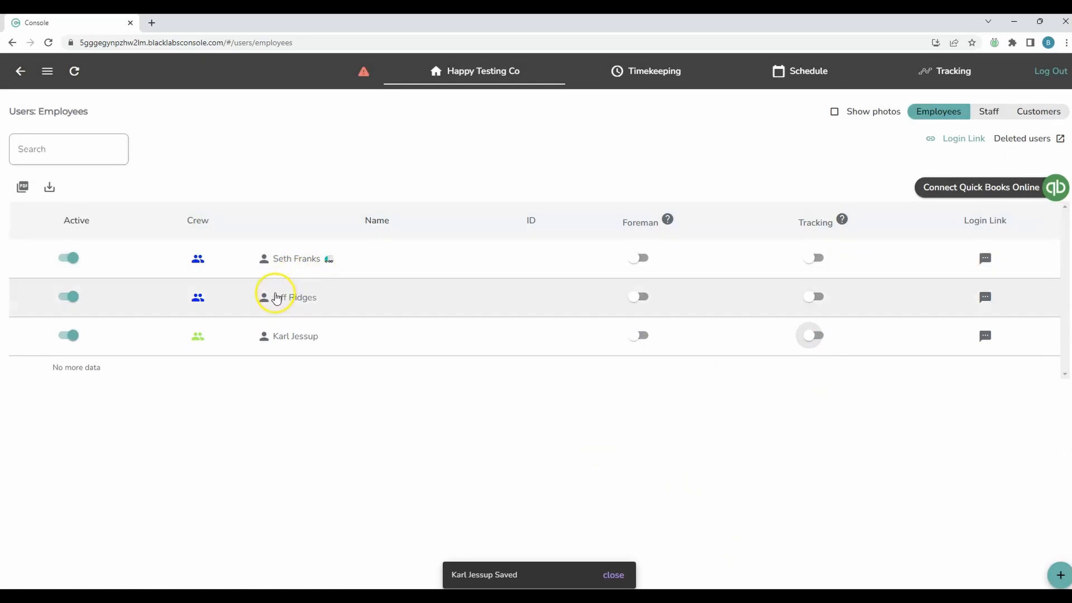
pyautogui.click(642, 296)
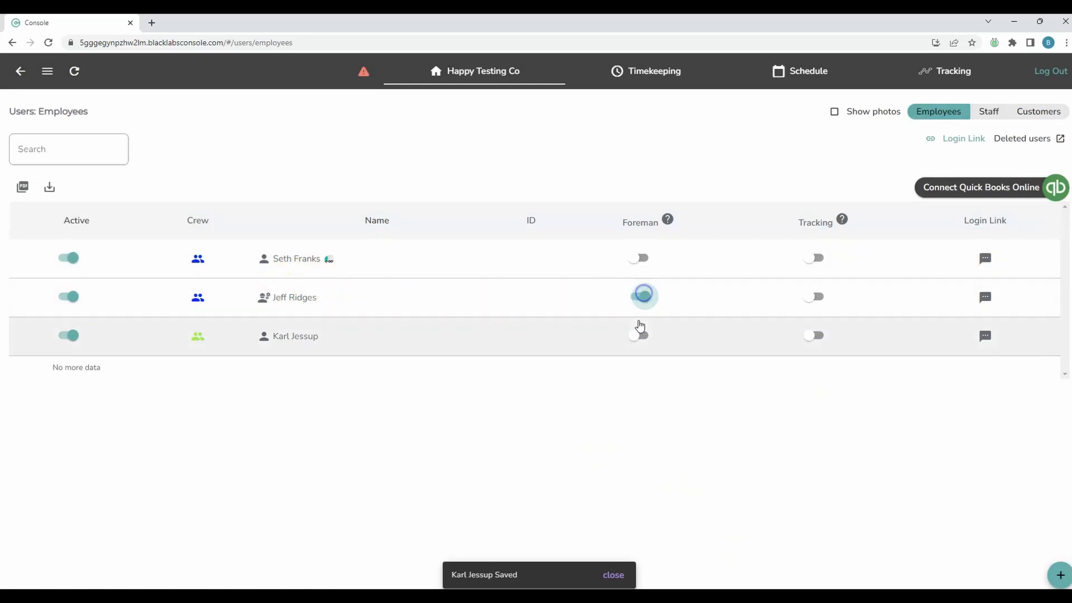
pyautogui.click(719, 305)
pyautogui.click(815, 298)
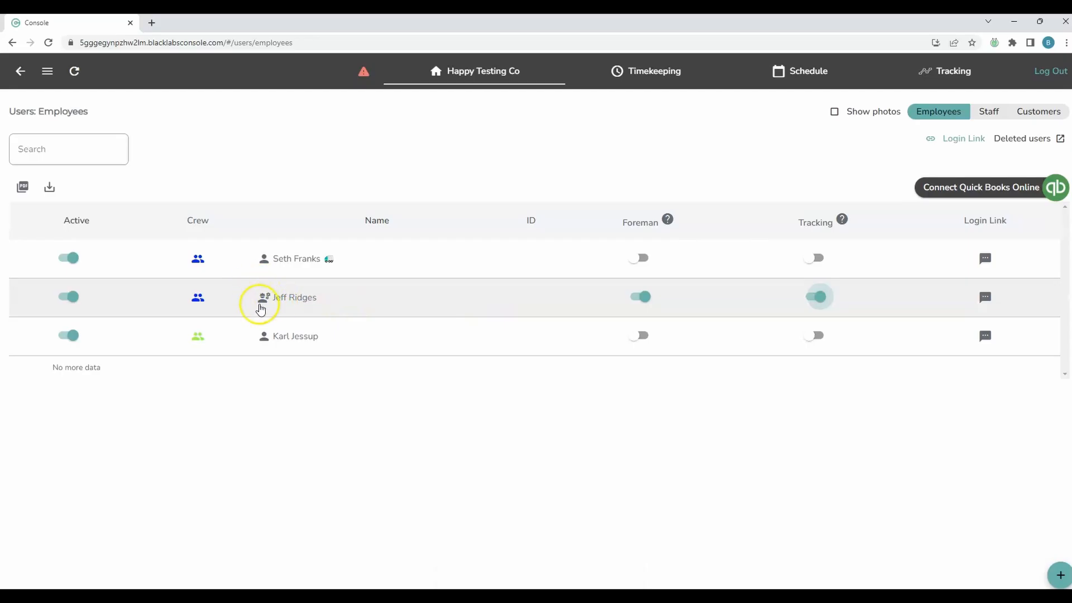
pyautogui.click(778, 75)
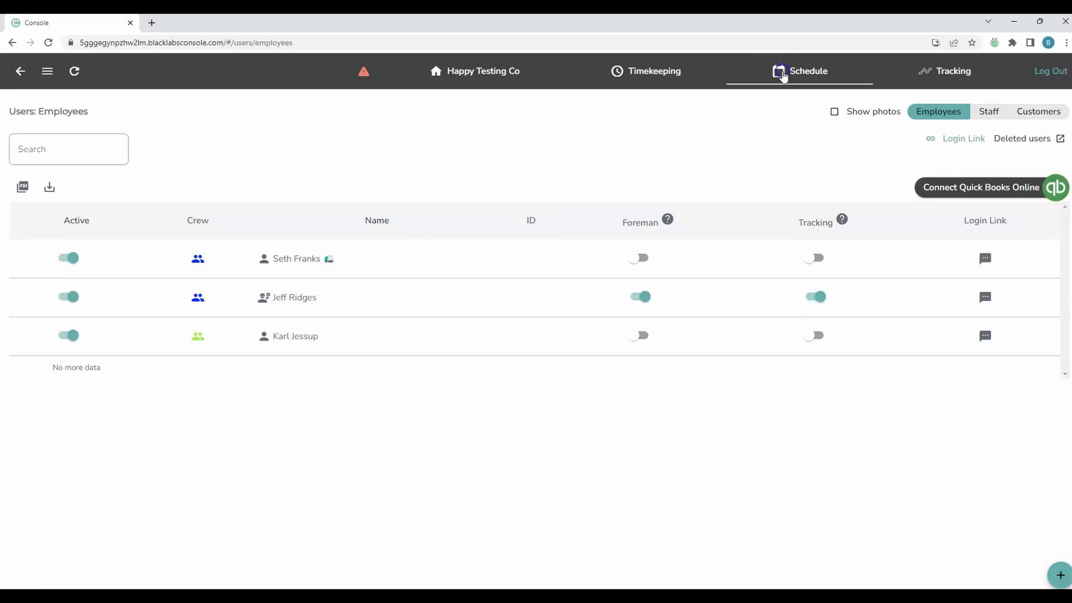
# Step: Expand the blue crew card, check the second employee's PIN in the edit form, and start logging out
pyautogui.scroll(-3, 224, 358)
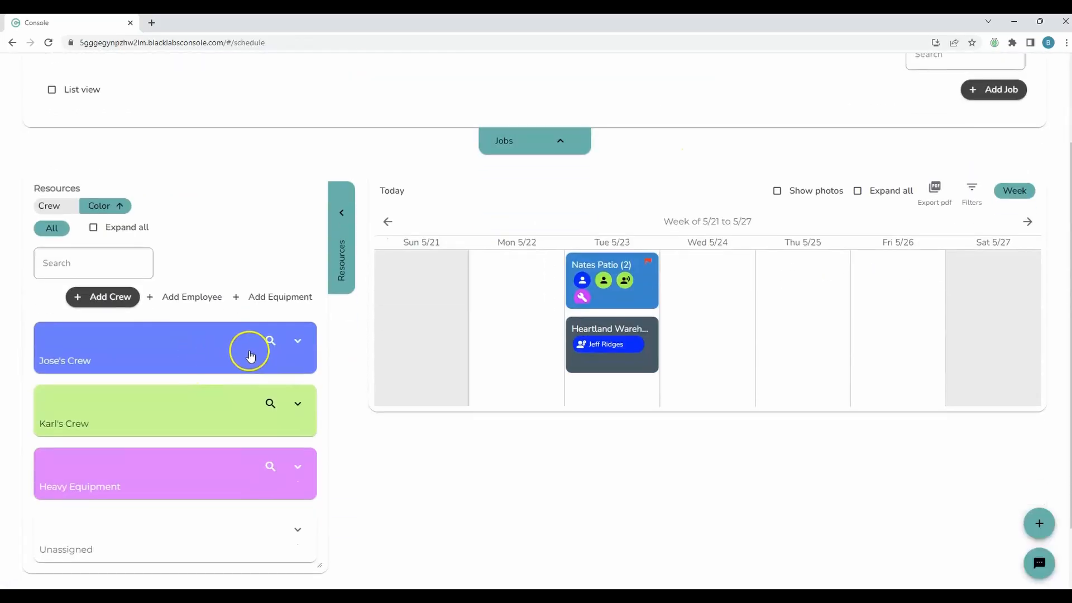
pyautogui.click(295, 342)
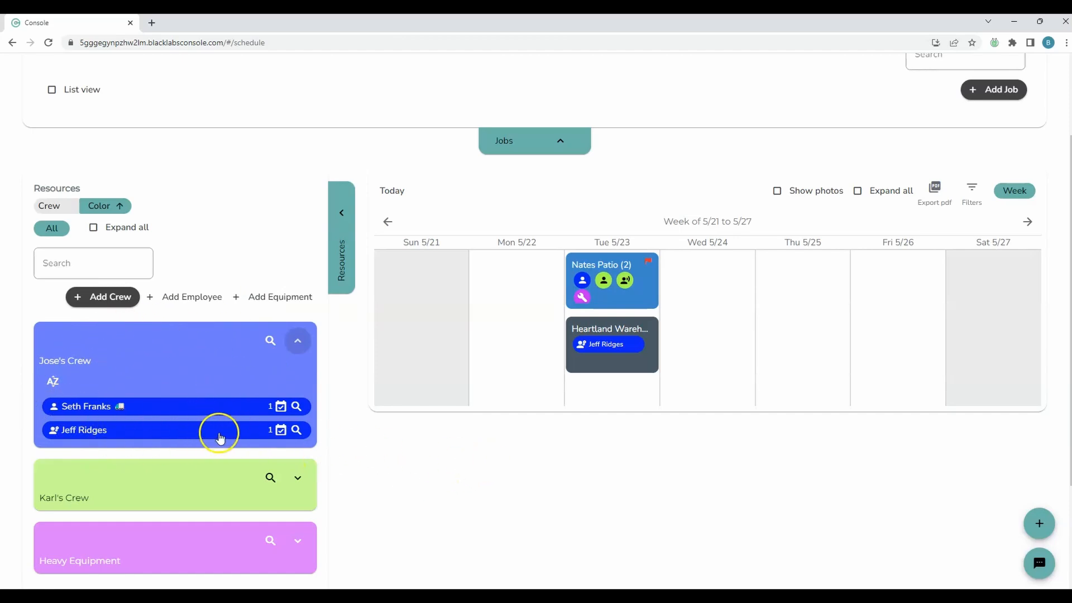
pyautogui.click(296, 430)
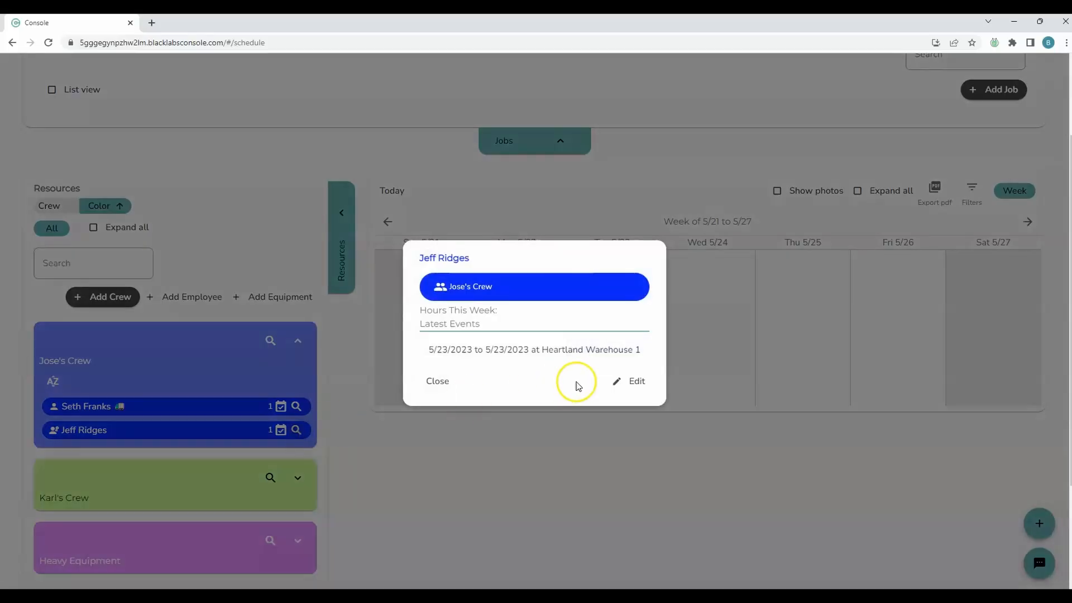
pyautogui.click(628, 382)
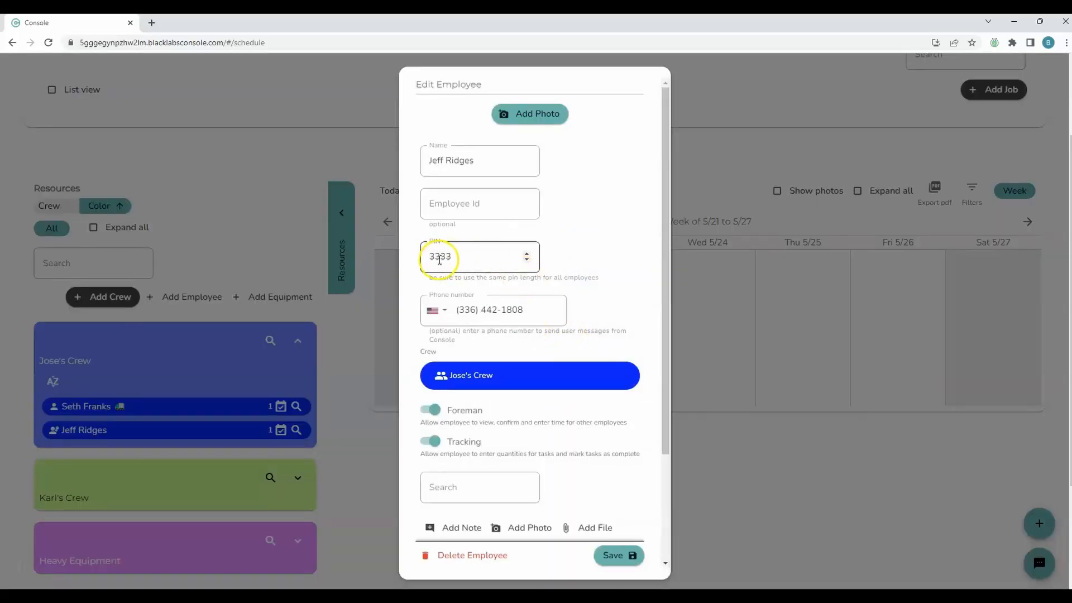
pyautogui.click(359, 474)
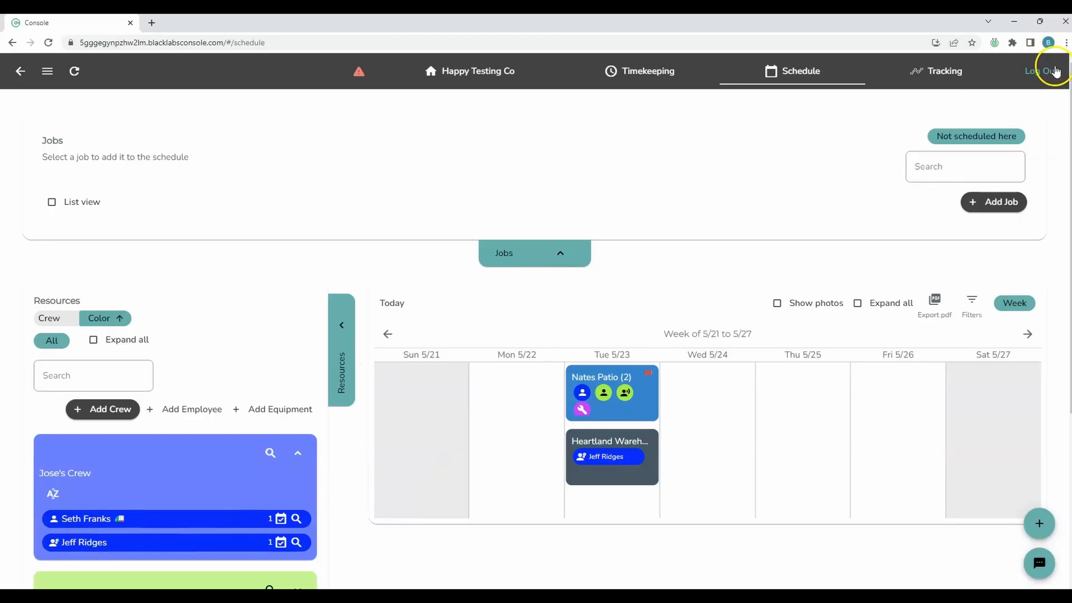
pyautogui.click(1054, 71)
# Step: Confirm the admin logout and sign in with the foreman's PIN
pyautogui.click(581, 331)
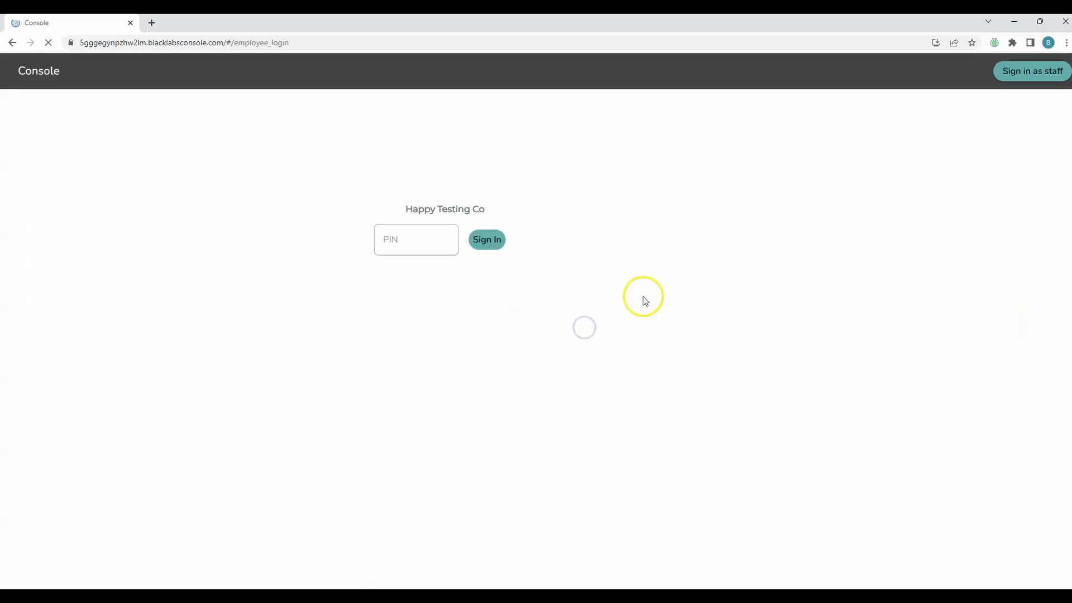
pyautogui.click(410, 234)
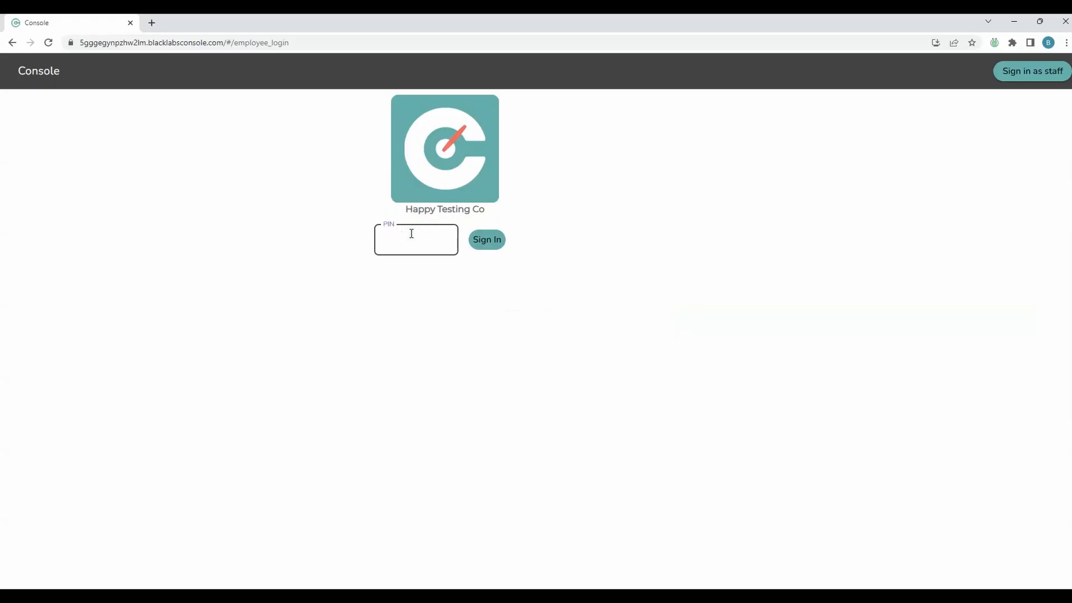
pyautogui.click(501, 240)
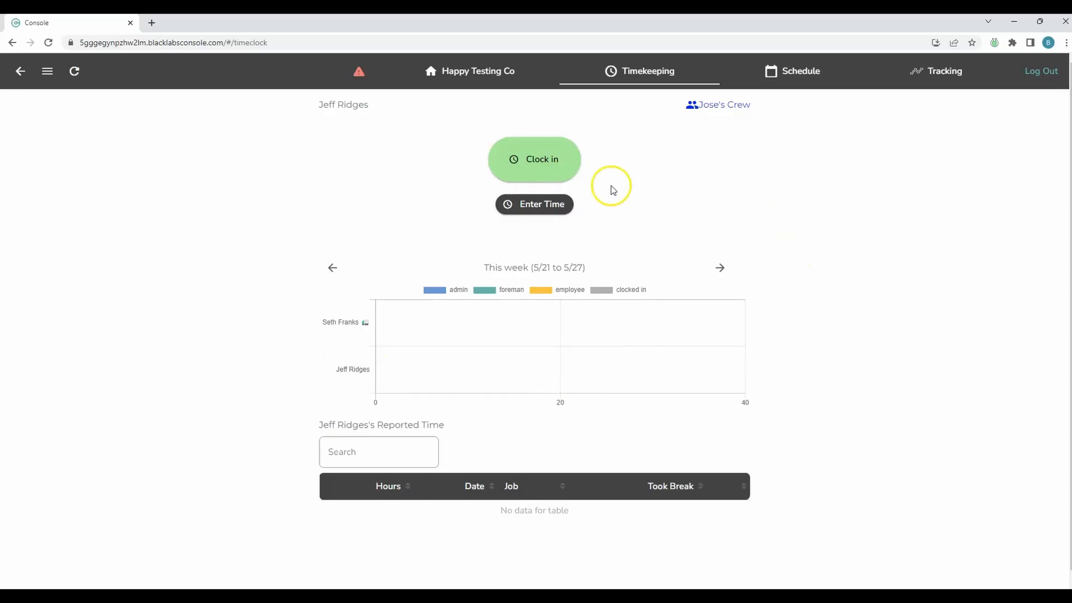
# Step: Start a crew time entry covering the foreman and one crew member
pyautogui.click(545, 202)
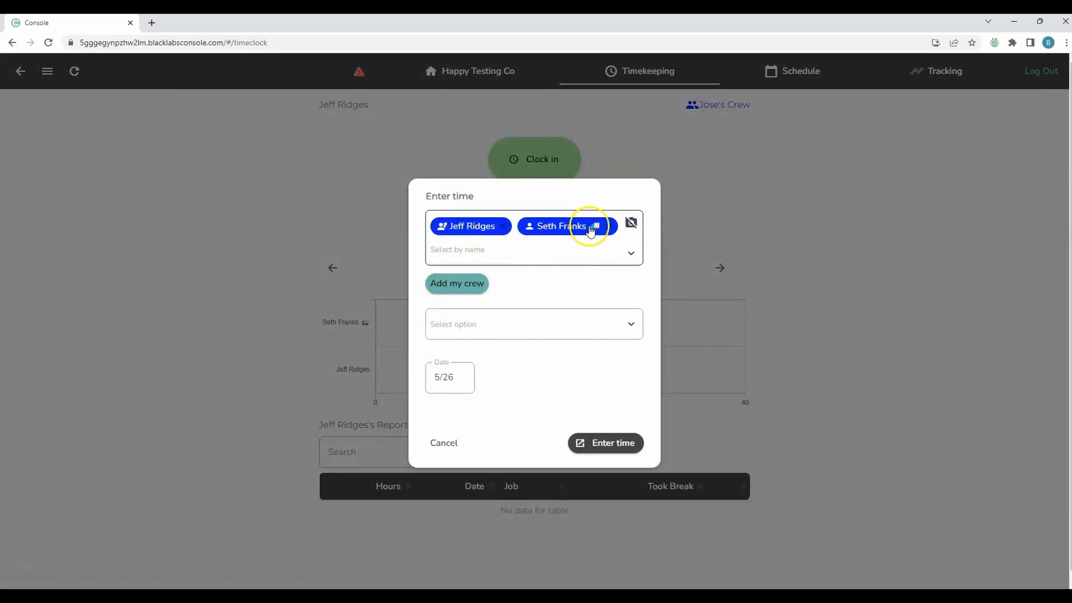
pyautogui.click(609, 226)
pyautogui.click(498, 286)
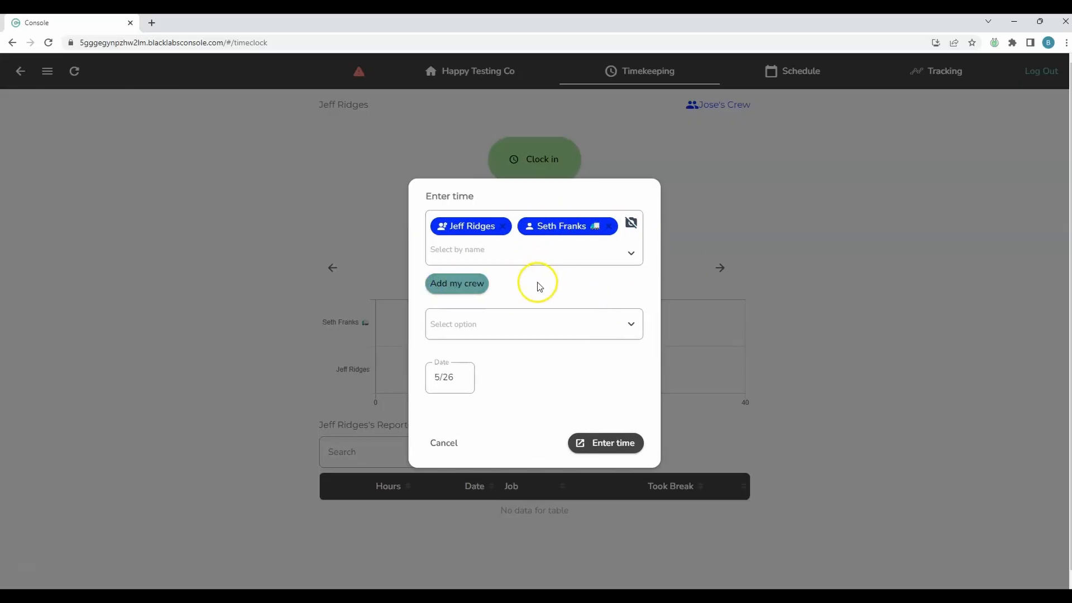
pyautogui.click(630, 255)
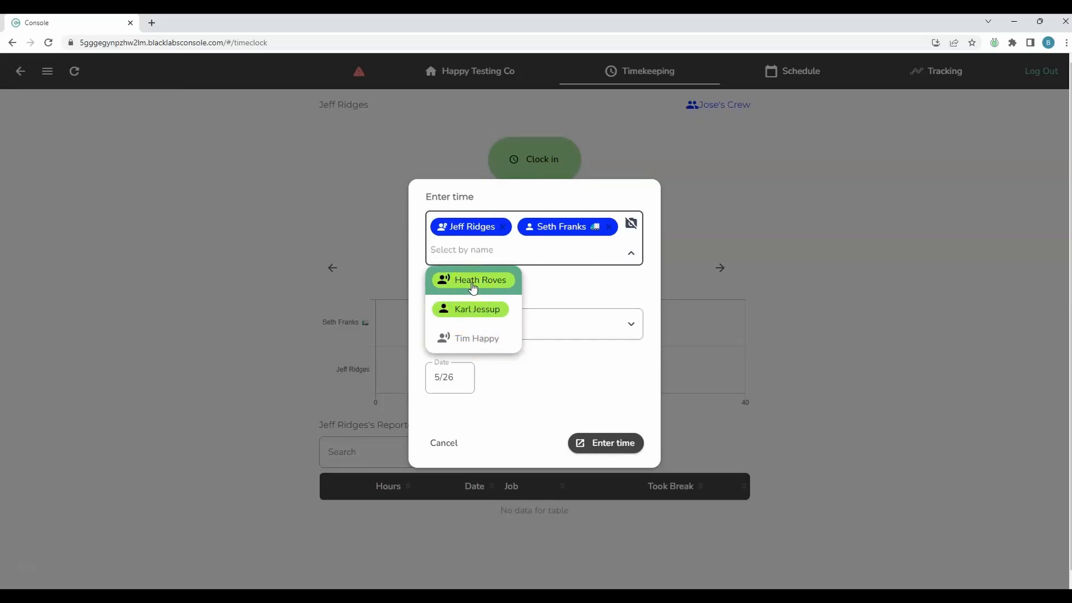
pyautogui.click(475, 311)
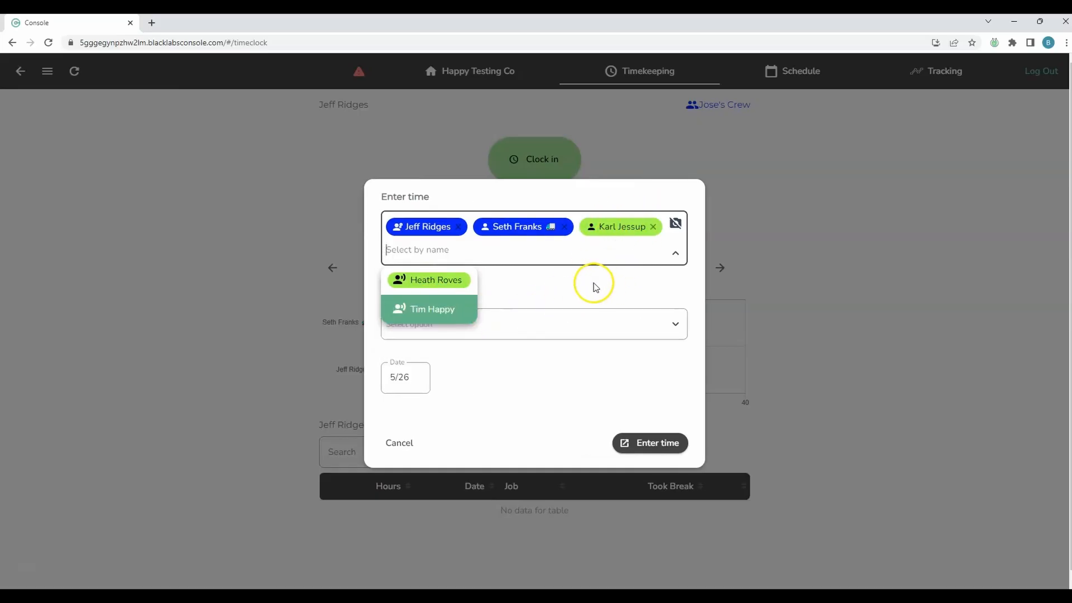
pyautogui.click(654, 227)
# Step: Choose job Heartland Warehouse(1) and task Placing Concrete, and open the time entry page
pyautogui.click(631, 324)
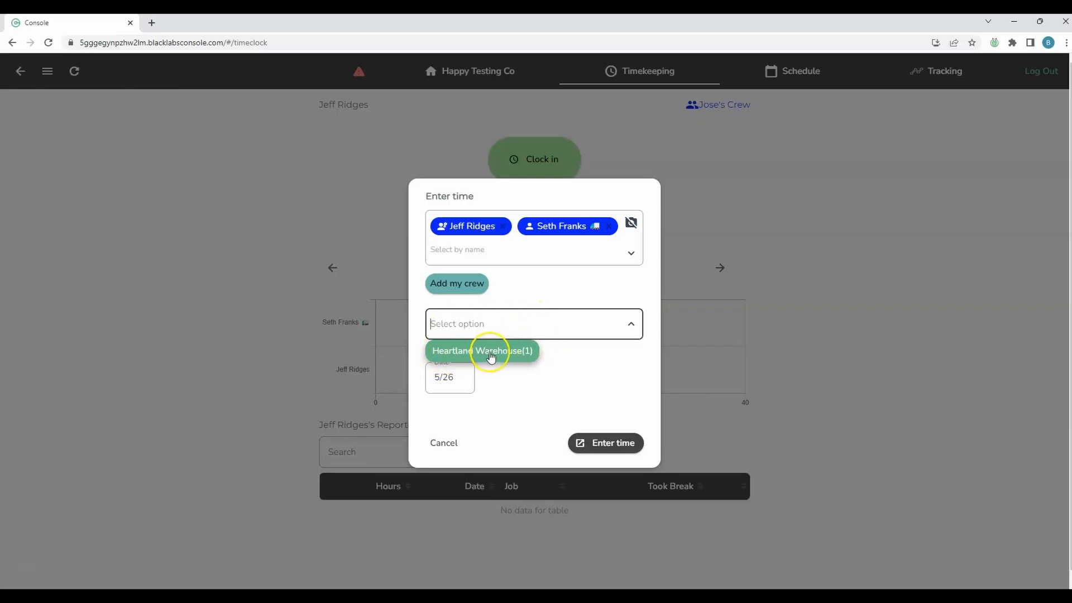
pyautogui.click(460, 355)
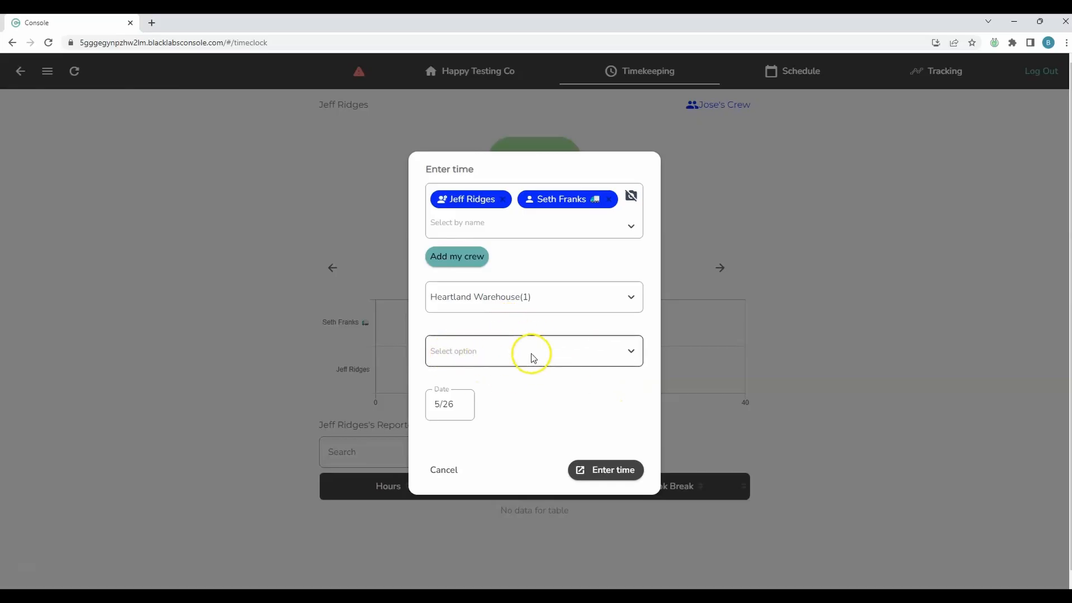
pyautogui.click(631, 358)
pyautogui.click(445, 380)
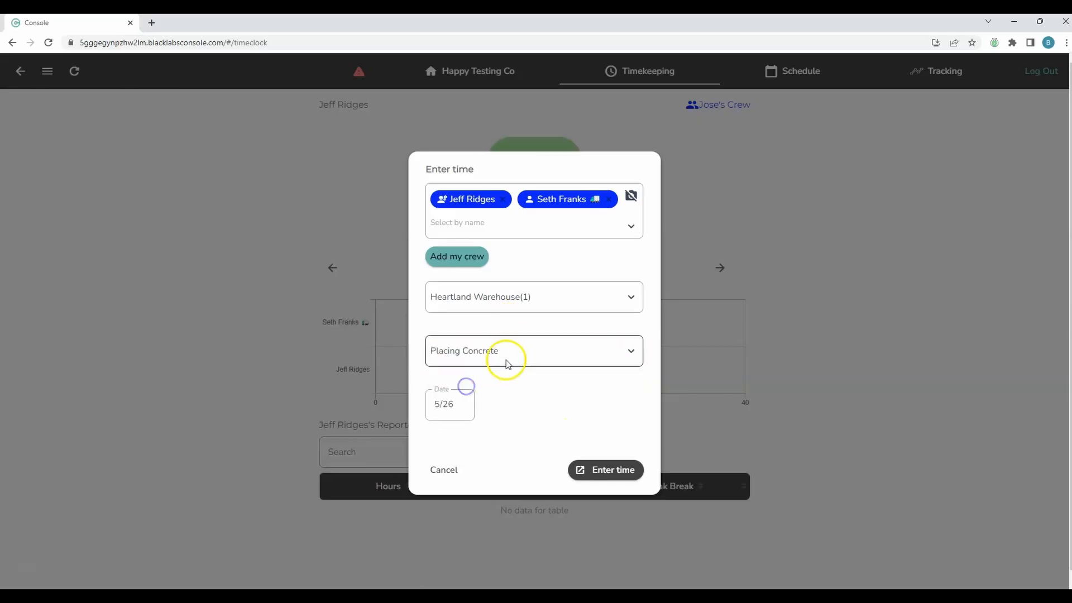
pyautogui.click(598, 467)
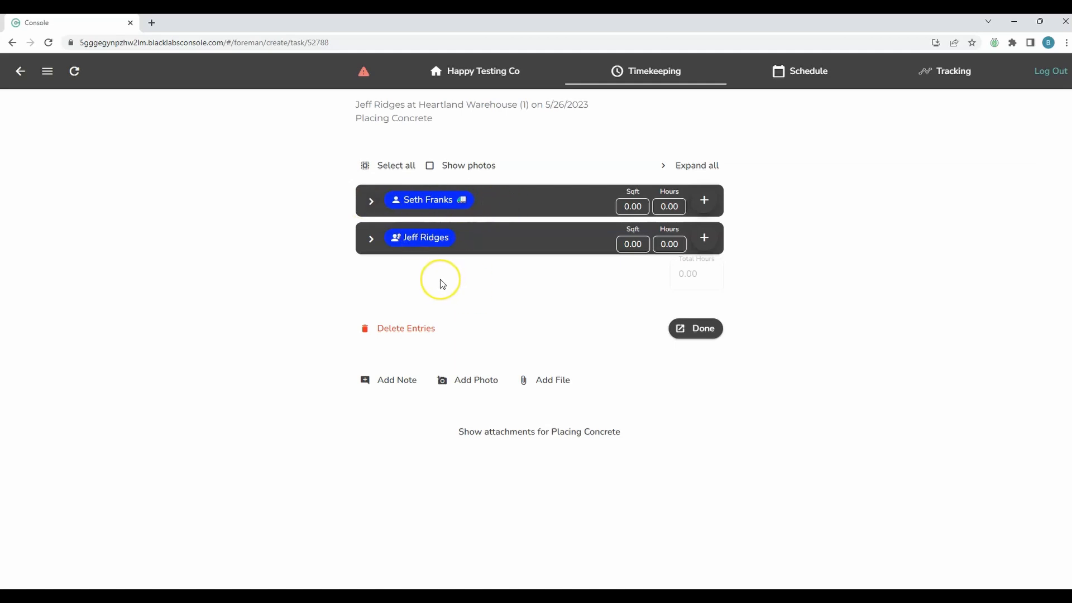
# Step: Select both employees for a shared time entry and clear the default hours
pyautogui.click(395, 166)
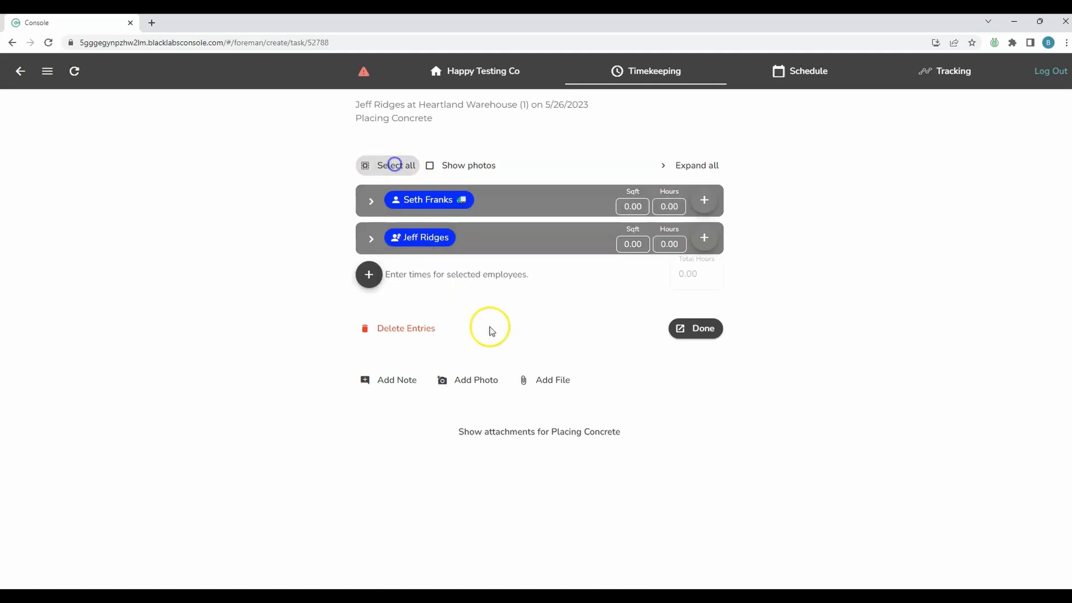
pyautogui.click(369, 274)
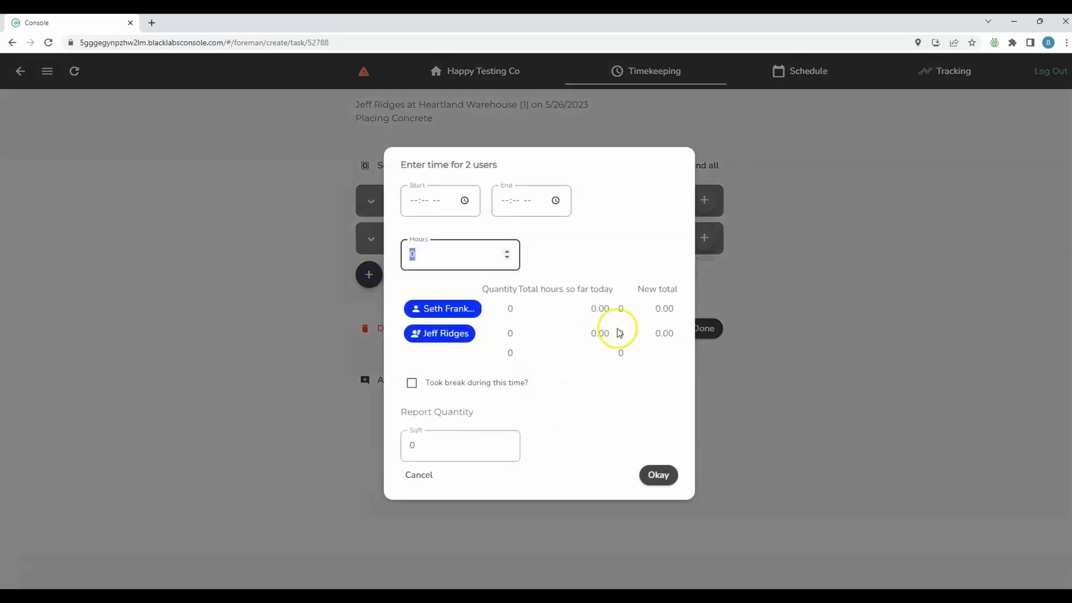
pyautogui.press('BackSpace')
pyautogui.write('8')
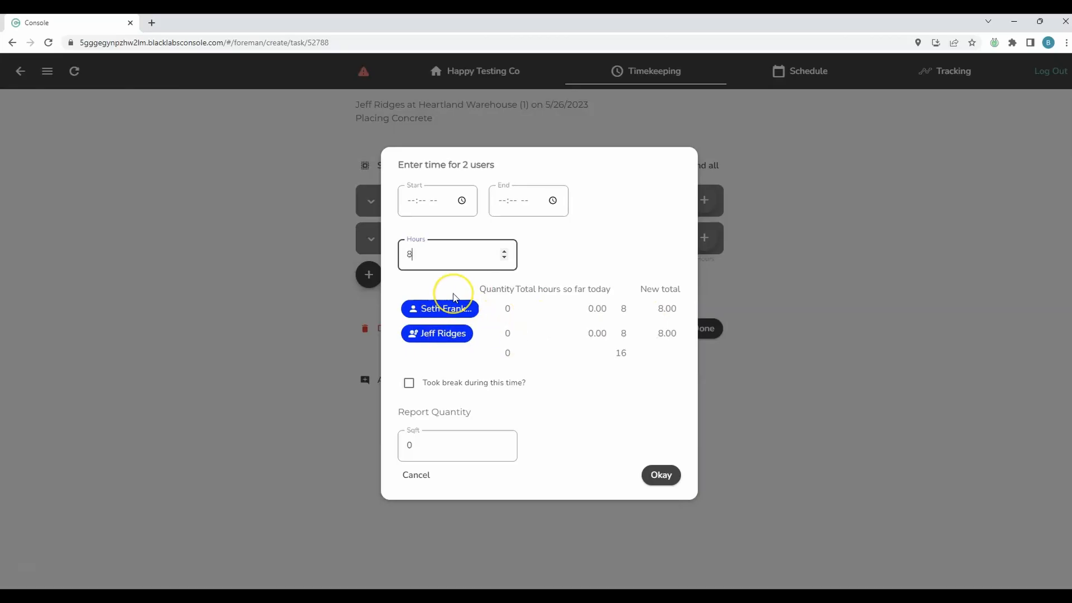
pyautogui.press('BackSpace')
# Step: Set a 05:00 AM start with a break taken, confirming 9.97 hours for each employee
pyautogui.click(414, 201)
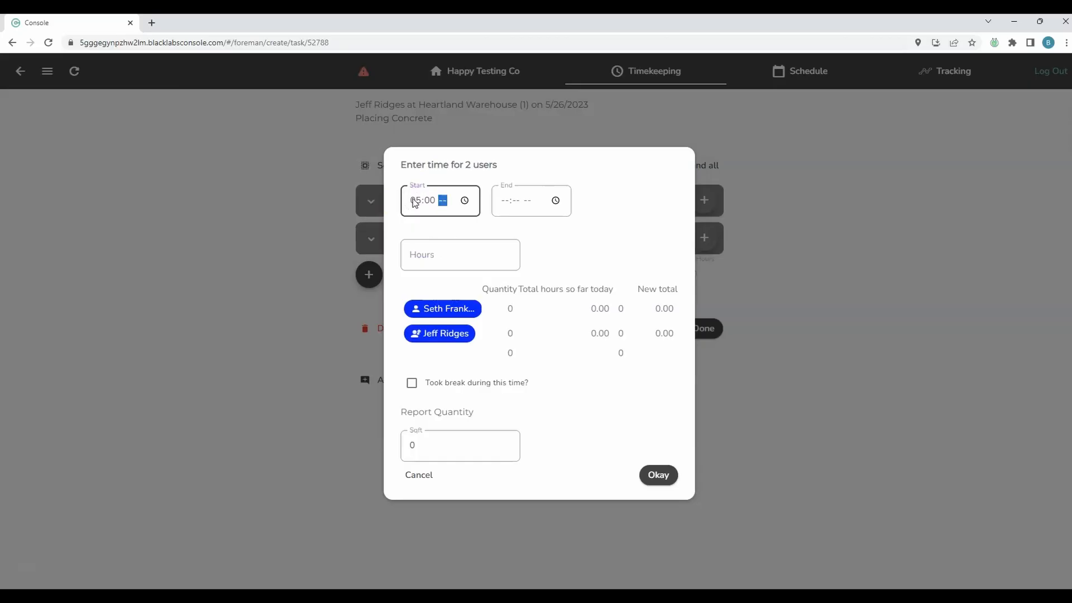
pyautogui.write('0500a')
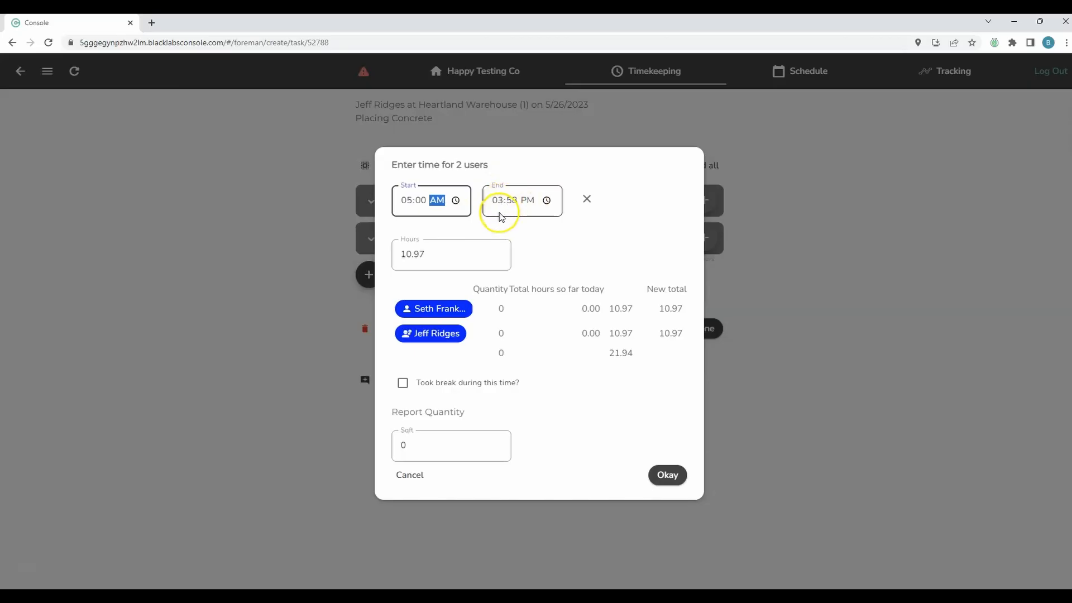
pyautogui.click(564, 245)
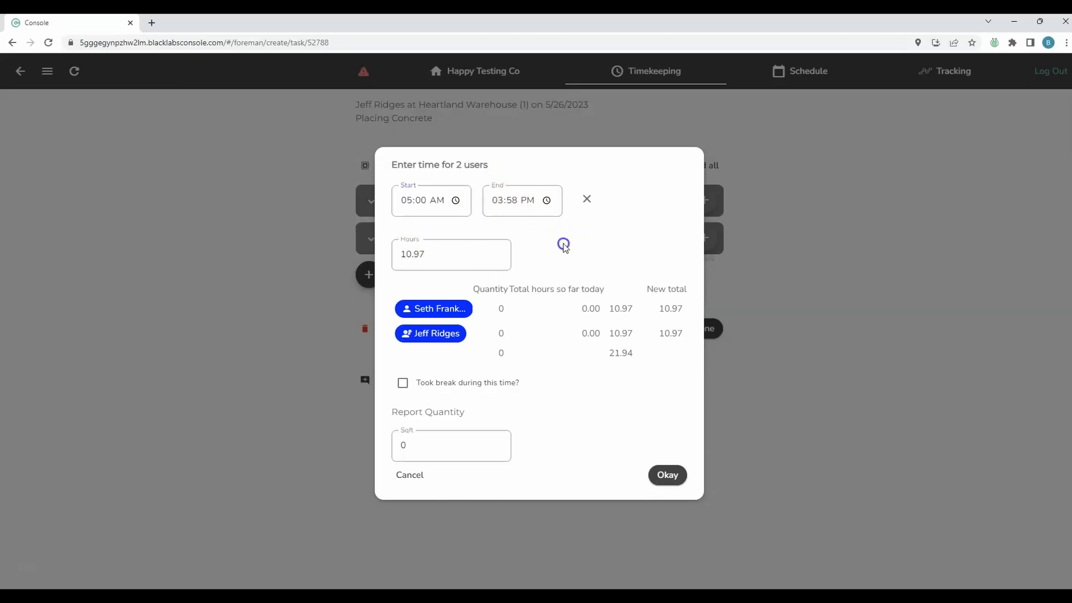
pyautogui.click(410, 448)
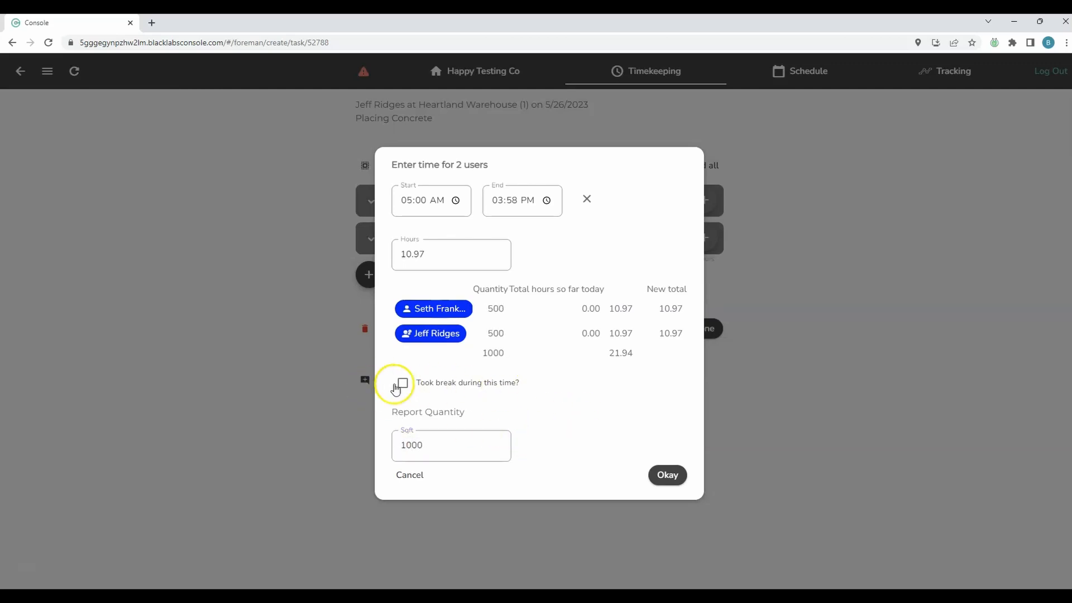
pyautogui.click(396, 387)
pyautogui.moveTo(648, 333)
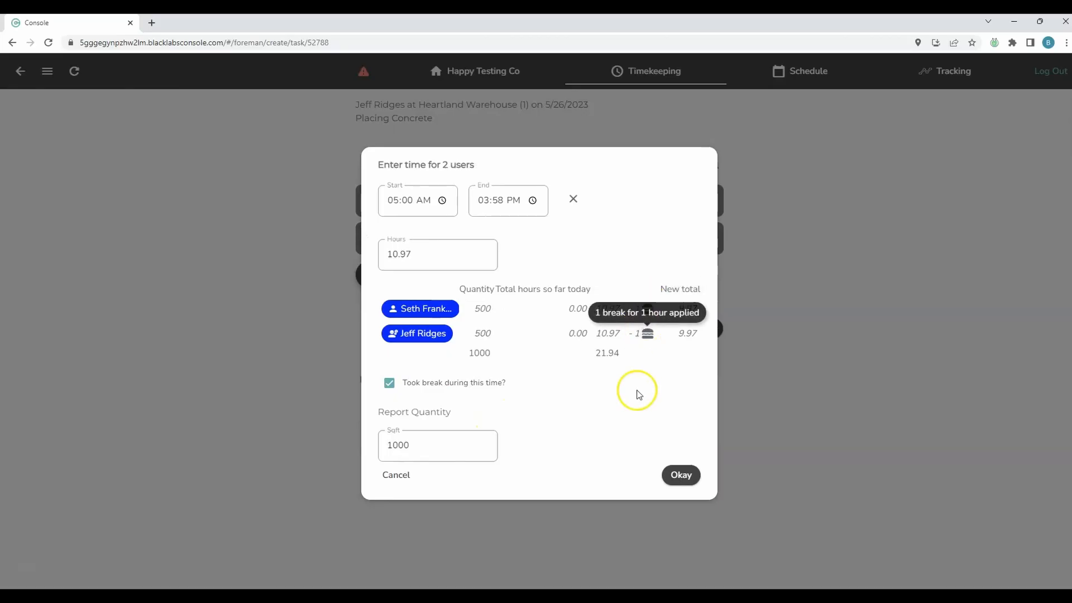
pyautogui.click(678, 475)
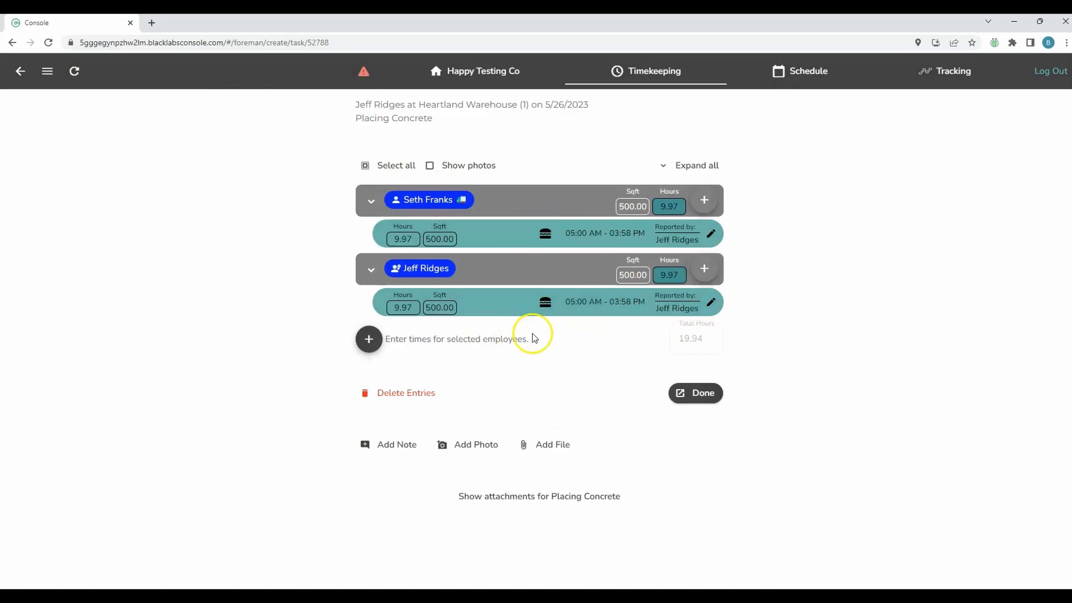
# Step: Review the foreman's Placing Concrete entry unchanged and finish with 19.94 hours total
pyautogui.click(711, 306)
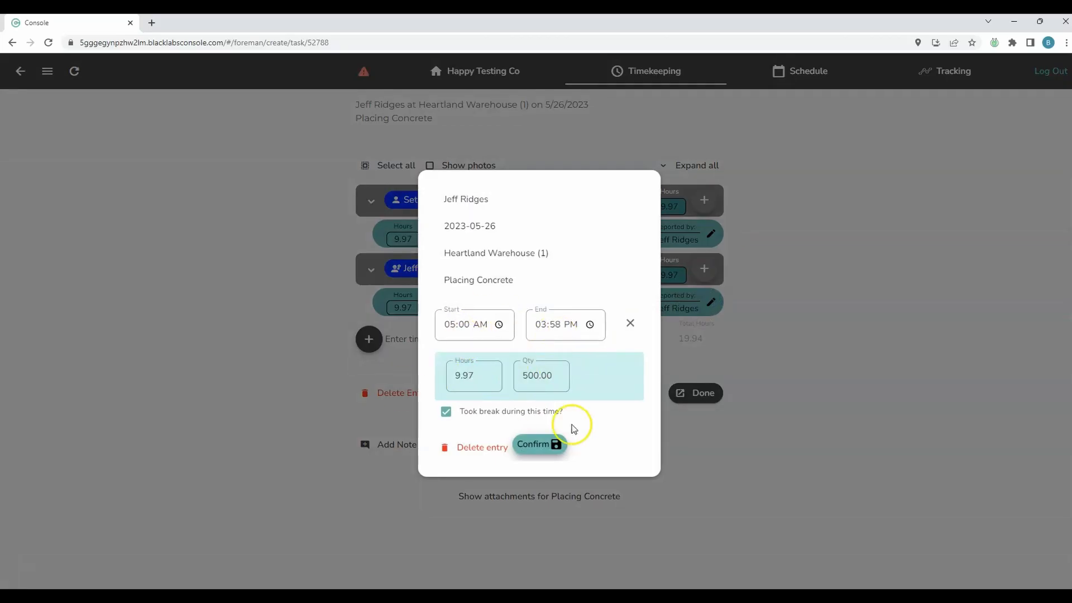
pyautogui.click(819, 359)
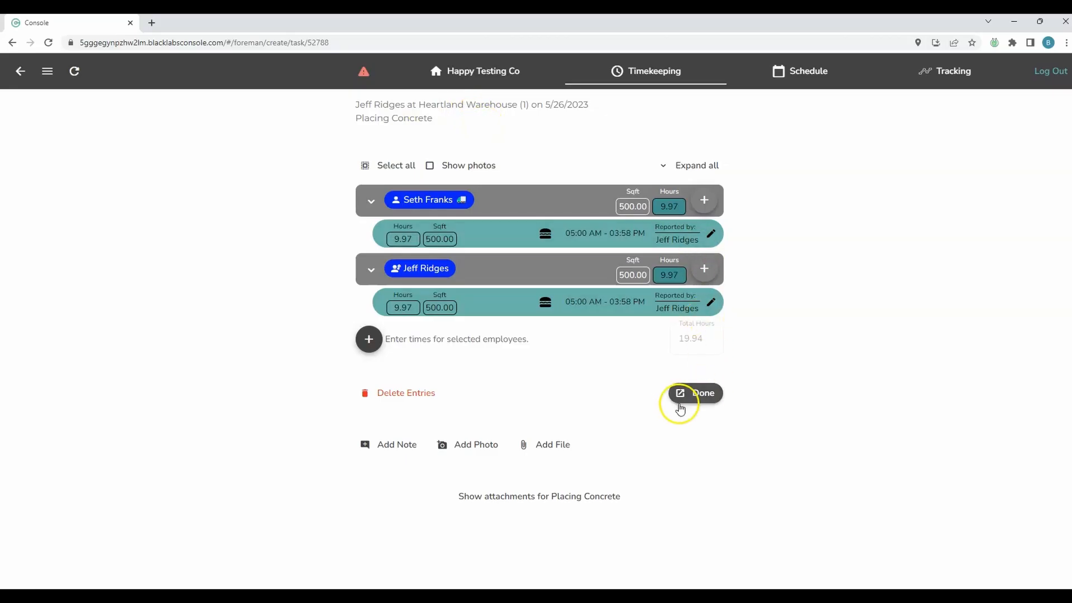
pyautogui.click(704, 397)
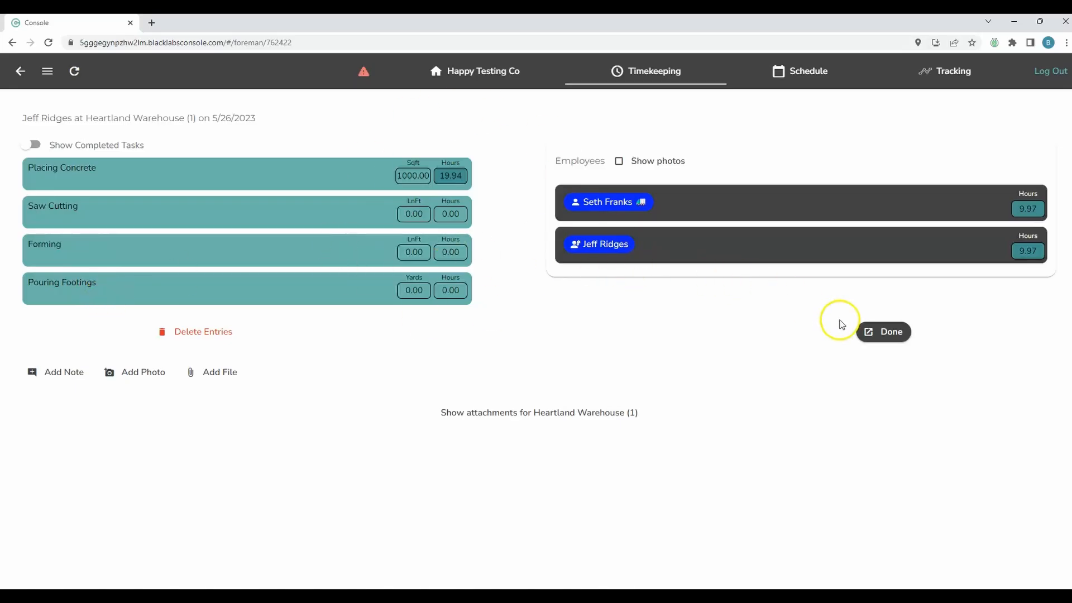
# Step: Return to the timeclock, log the foreman out, and sign back in as admin via staff sign-in
pyautogui.click(887, 335)
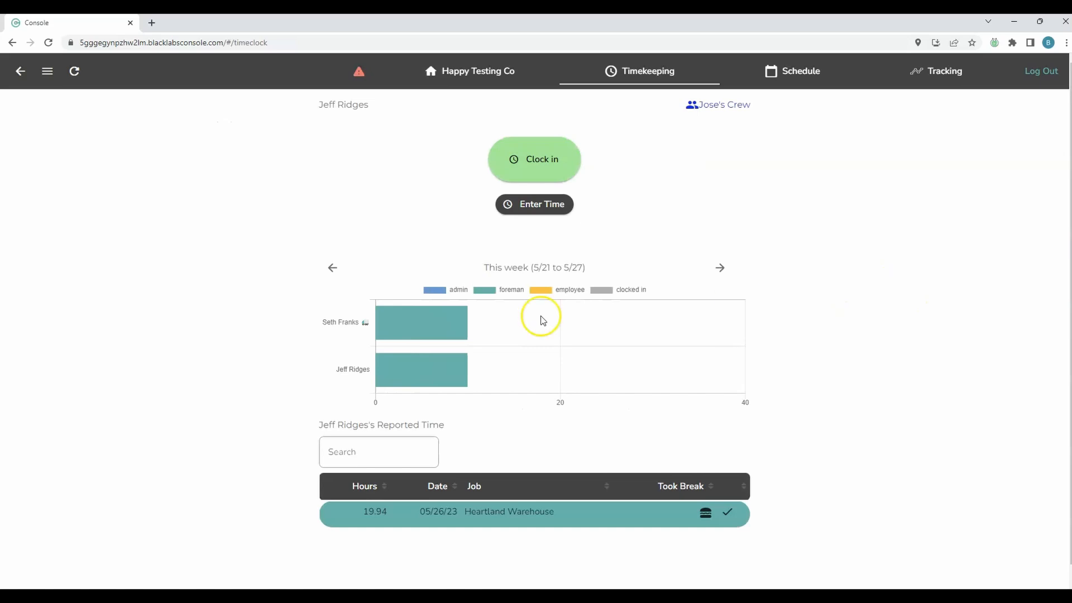
pyautogui.moveTo(406, 368)
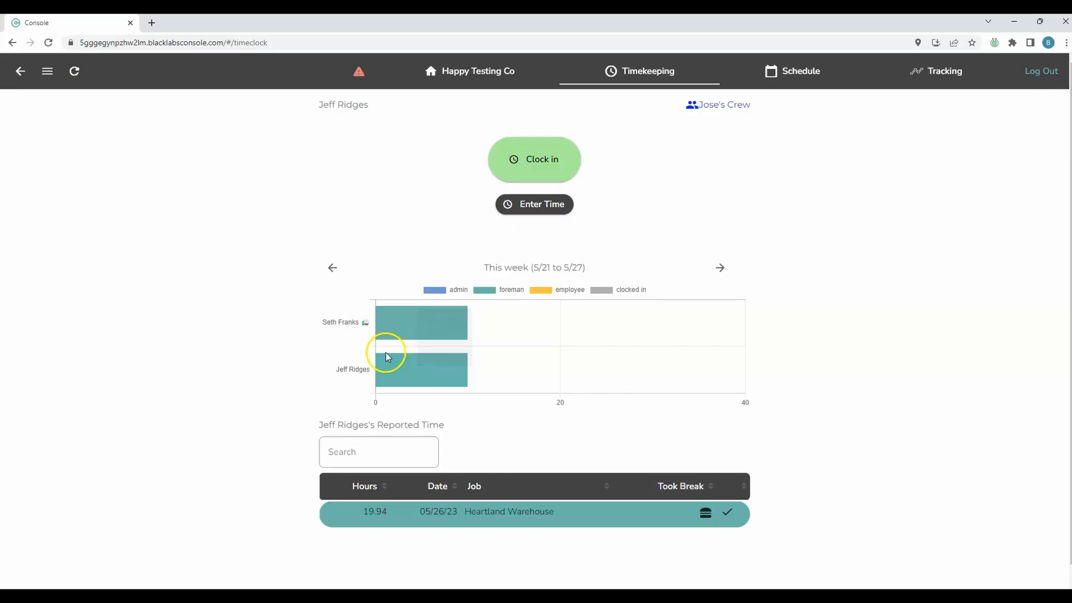
pyautogui.click(1032, 78)
pyautogui.click(597, 327)
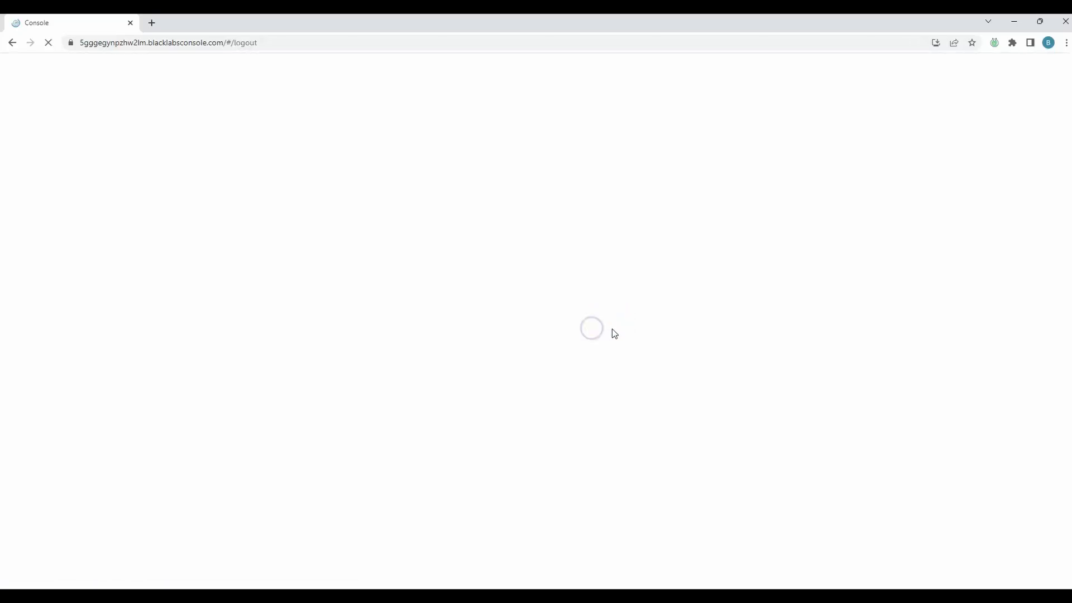
pyautogui.click(1030, 71)
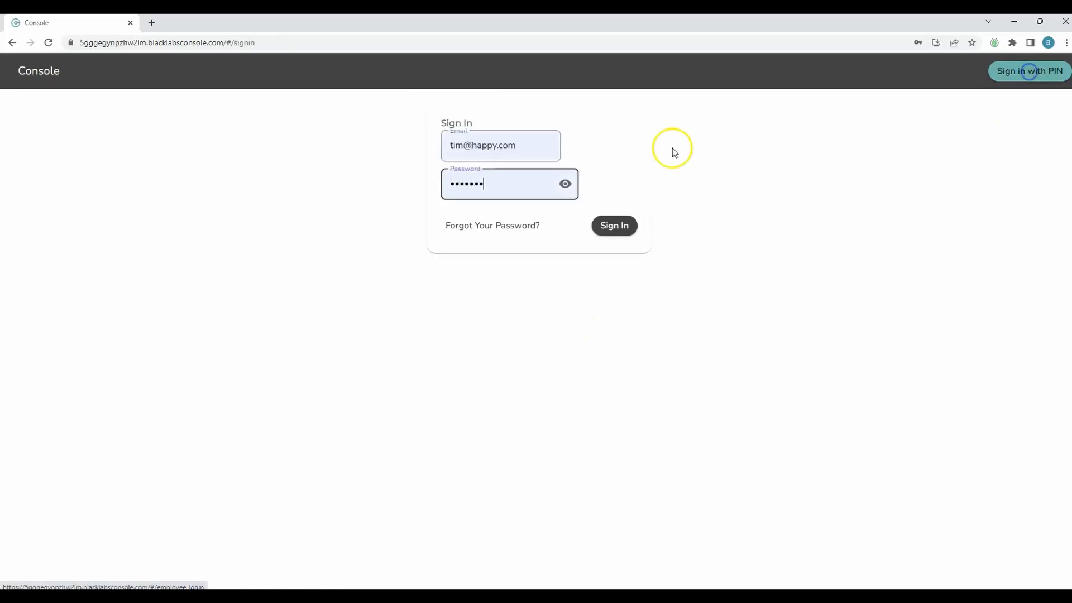
pyautogui.click(614, 226)
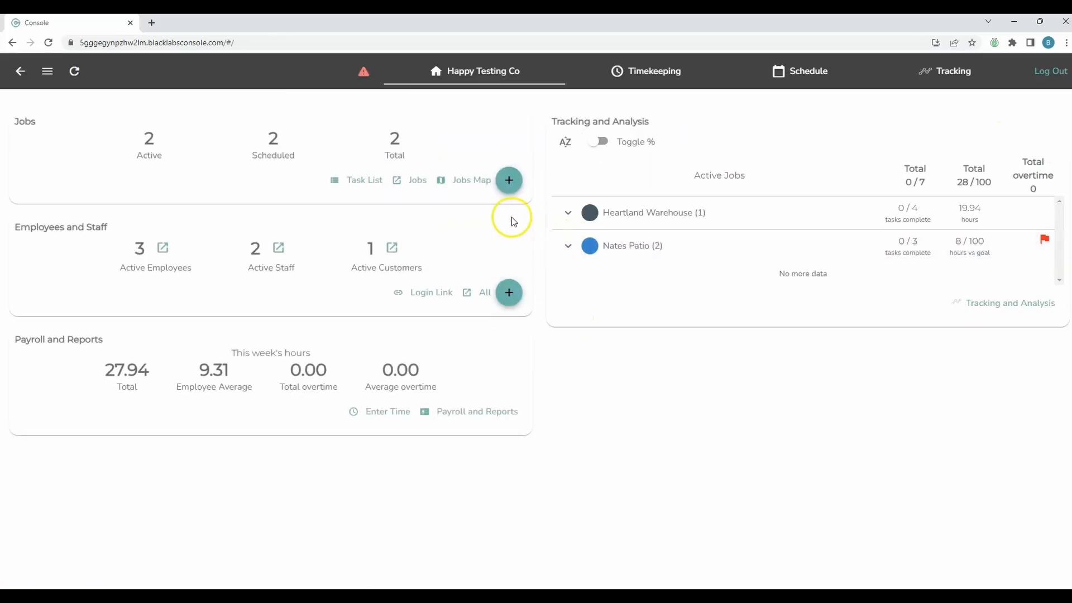
# Step: Look up the crew member's PIN under Active Employees, then log the admin out
pyautogui.click(166, 261)
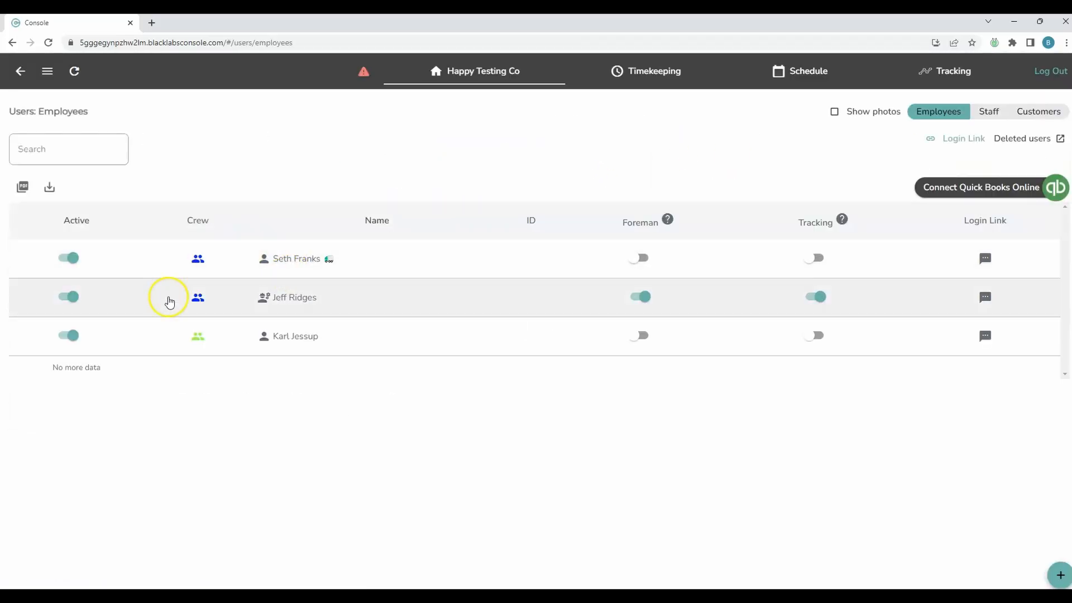
pyautogui.click(298, 260)
pyautogui.click(468, 366)
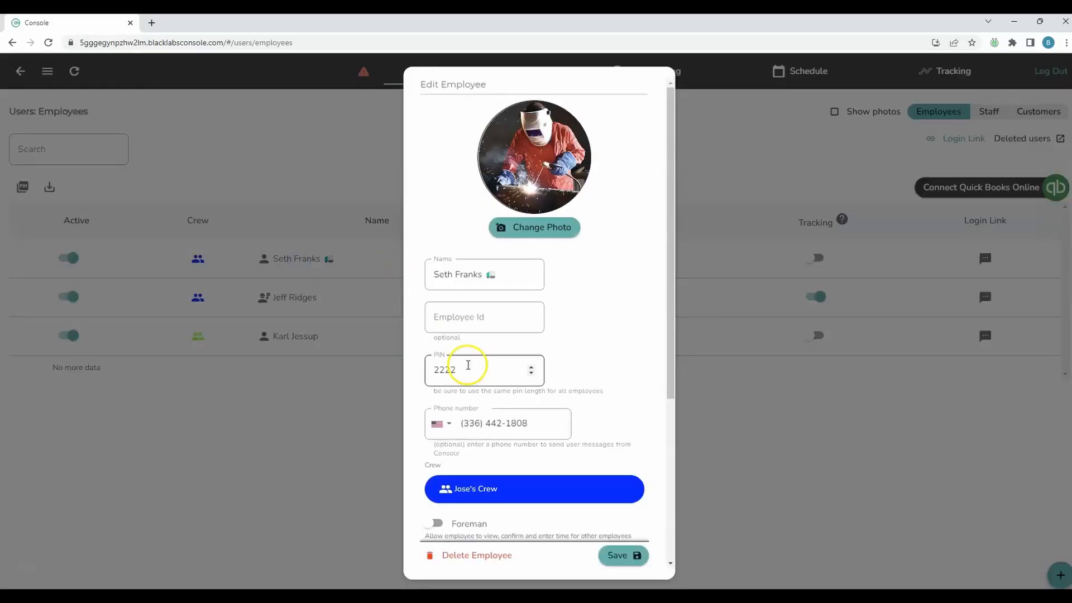
pyautogui.click(770, 430)
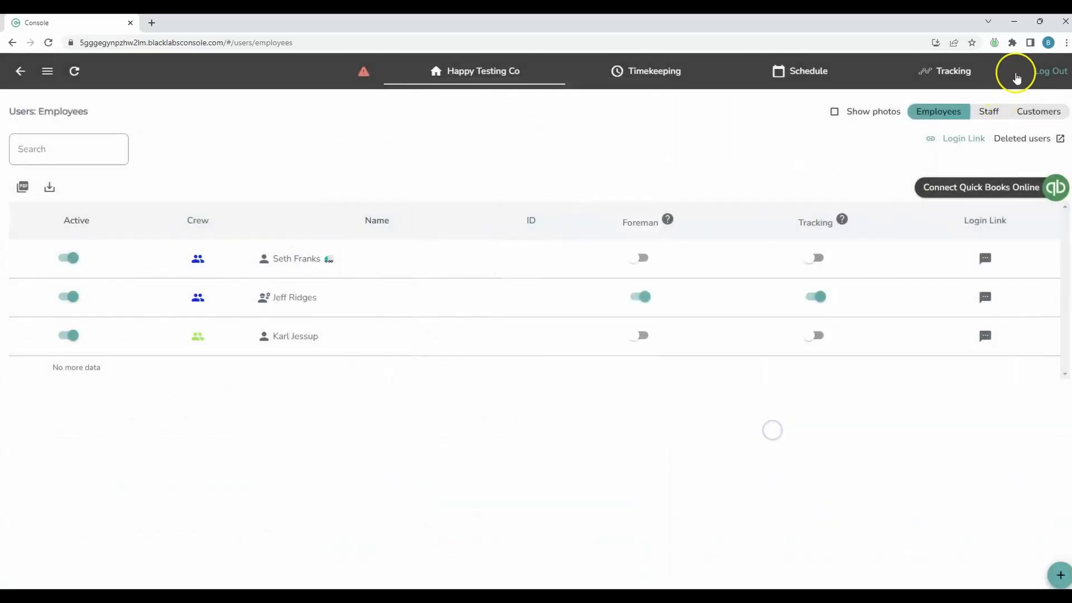
pyautogui.click(1049, 71)
pyautogui.click(588, 327)
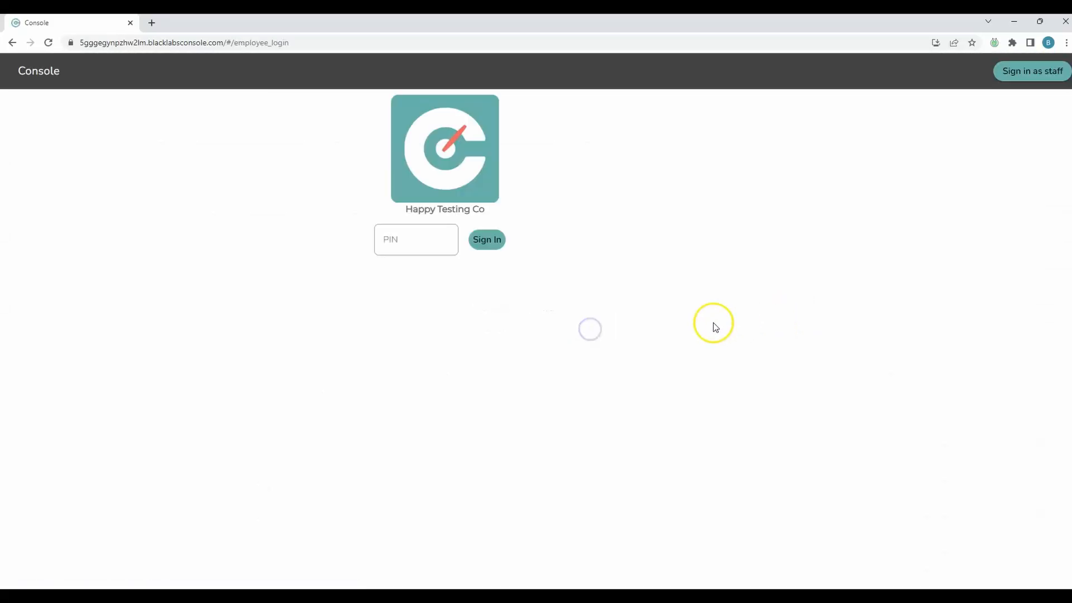
# Step: Sign in with the crew member's PIN
pyautogui.click(394, 237)
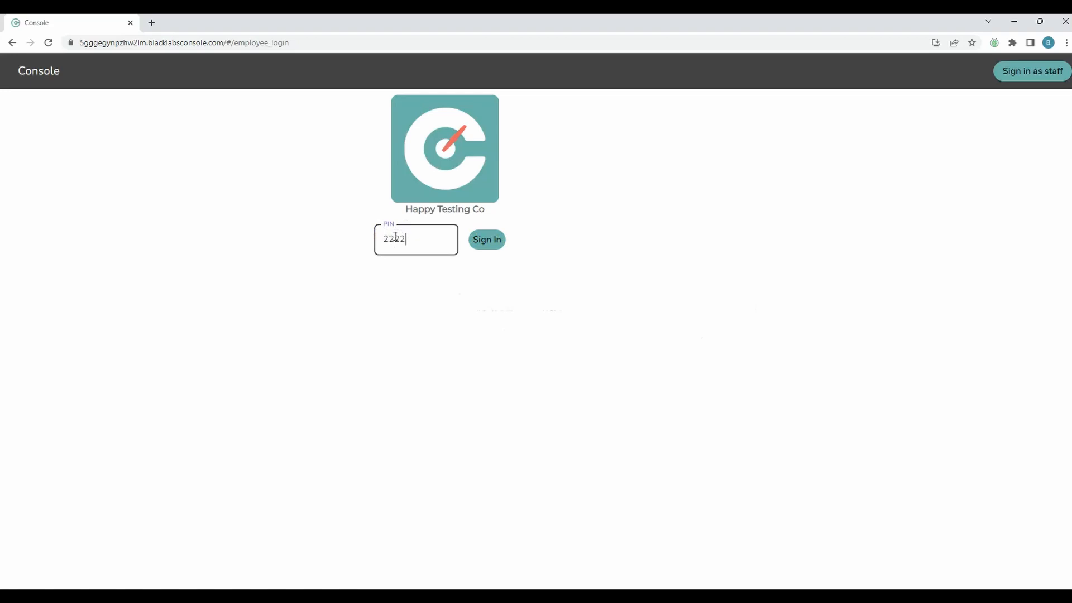
pyautogui.click(490, 246)
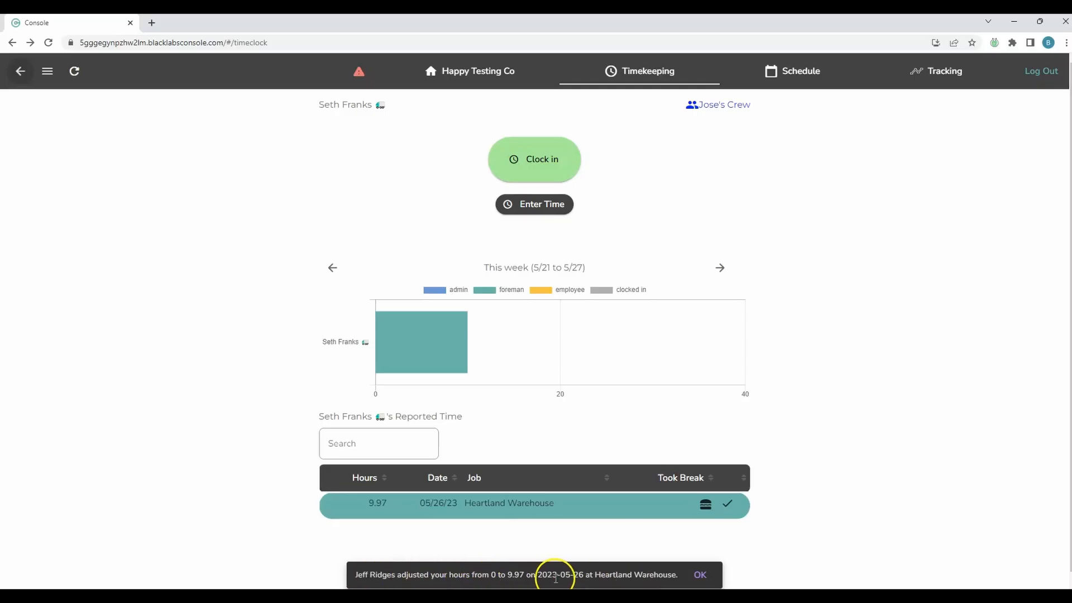
# Step: Dismiss the adjustment notice and review the locked 9.97-hour Placing Concrete entry at Heartland Warehouse
pyautogui.click(701, 577)
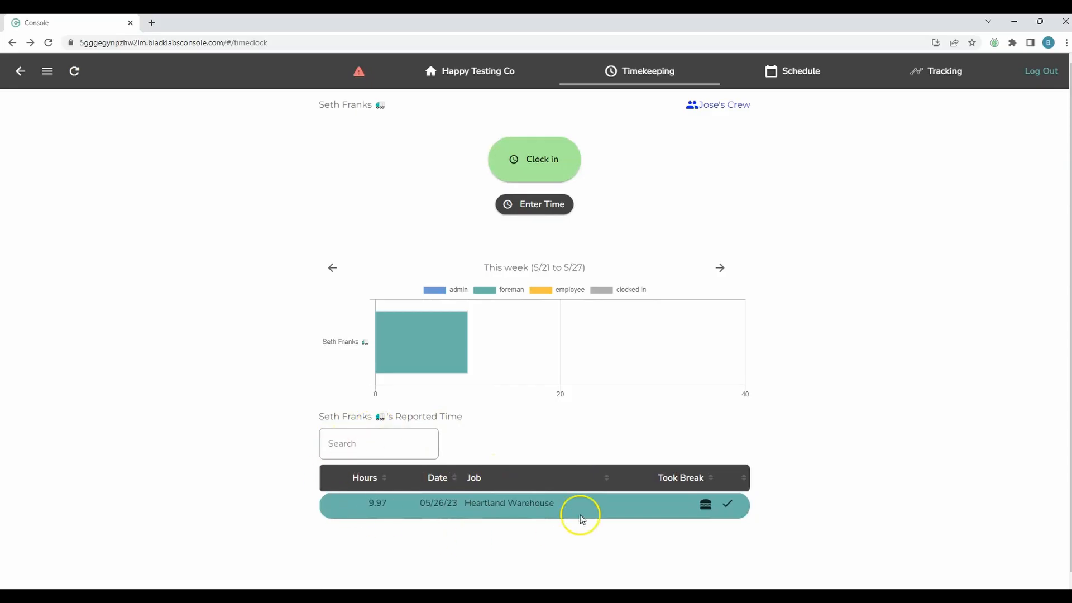
pyautogui.moveTo(714, 510)
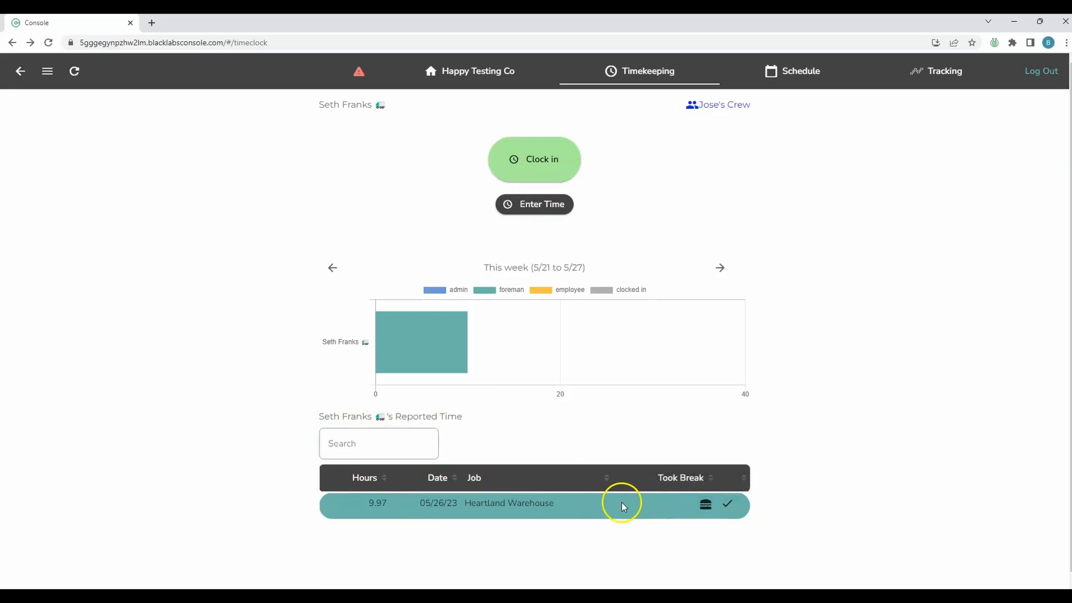
pyautogui.click(510, 505)
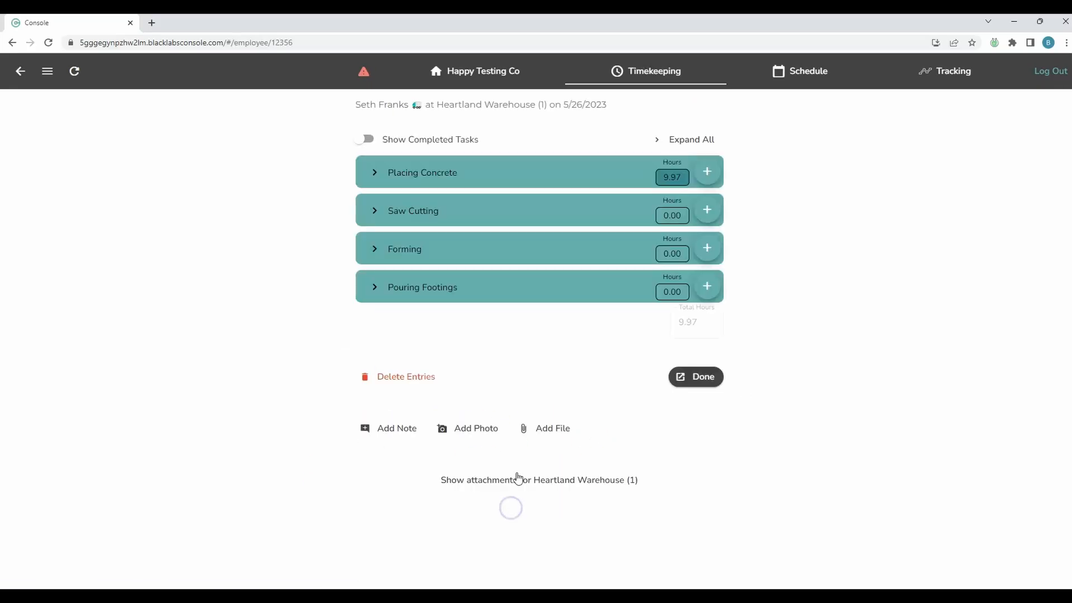
pyautogui.click(373, 172)
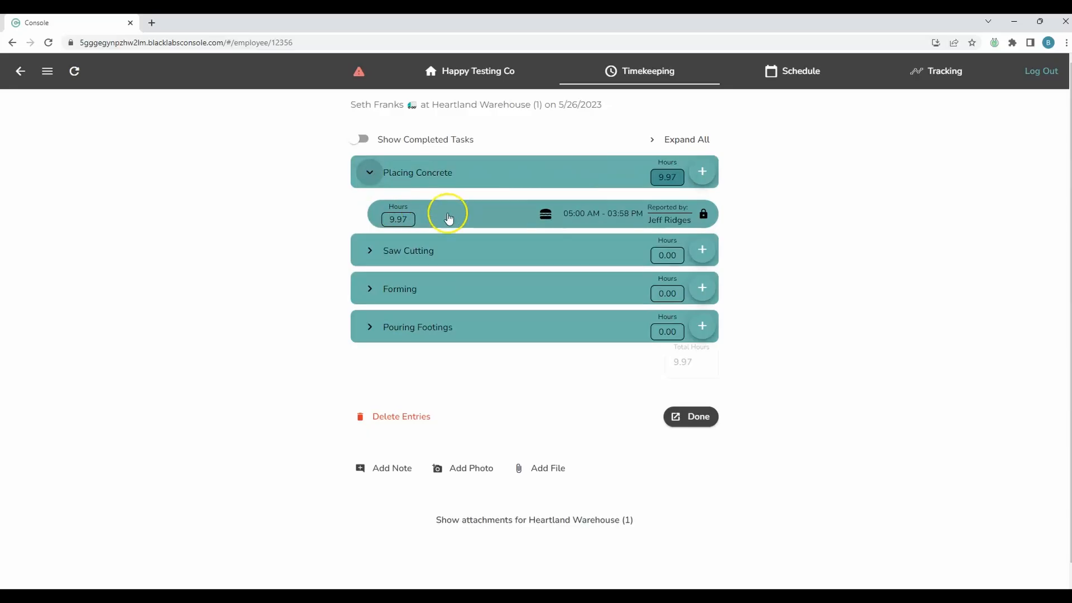
pyautogui.click(703, 214)
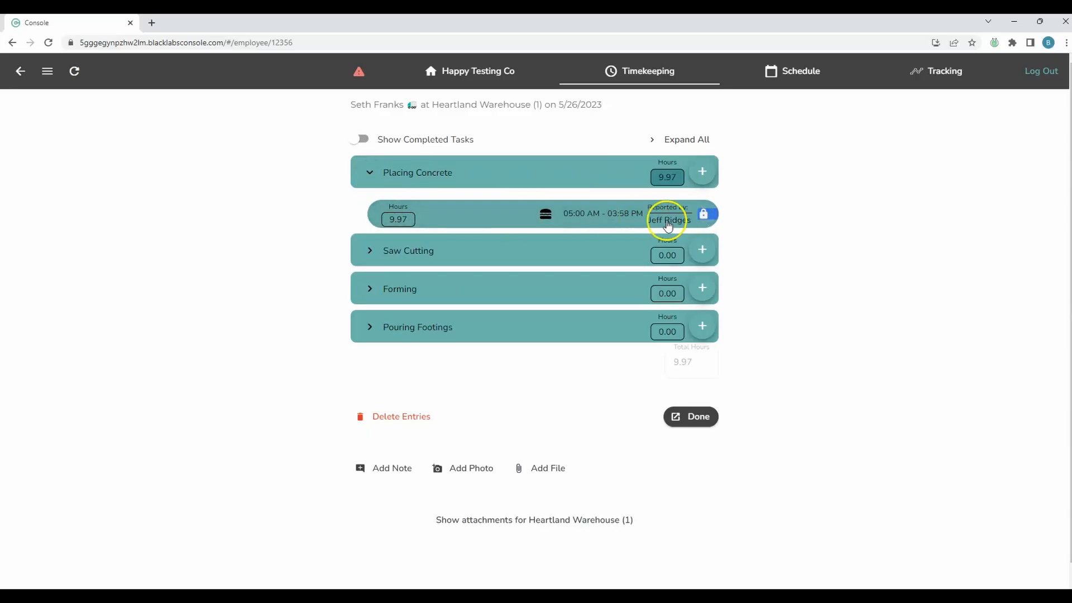
pyautogui.click(701, 417)
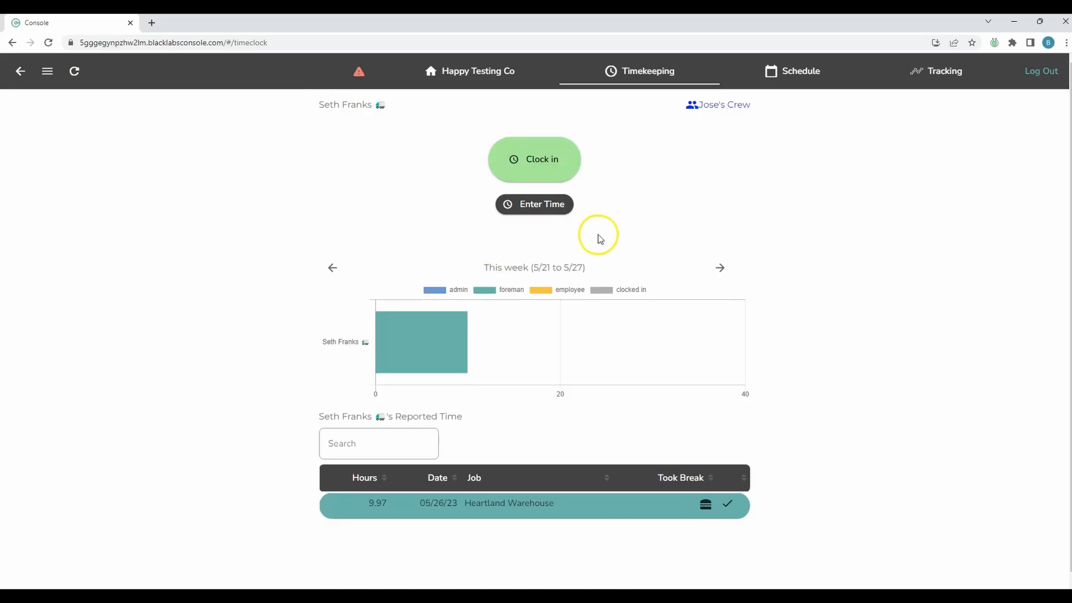
# Step: Manually enter 9 hours of Placing Concrete on the Nates Patio job for 05/26/23
pyautogui.click(525, 204)
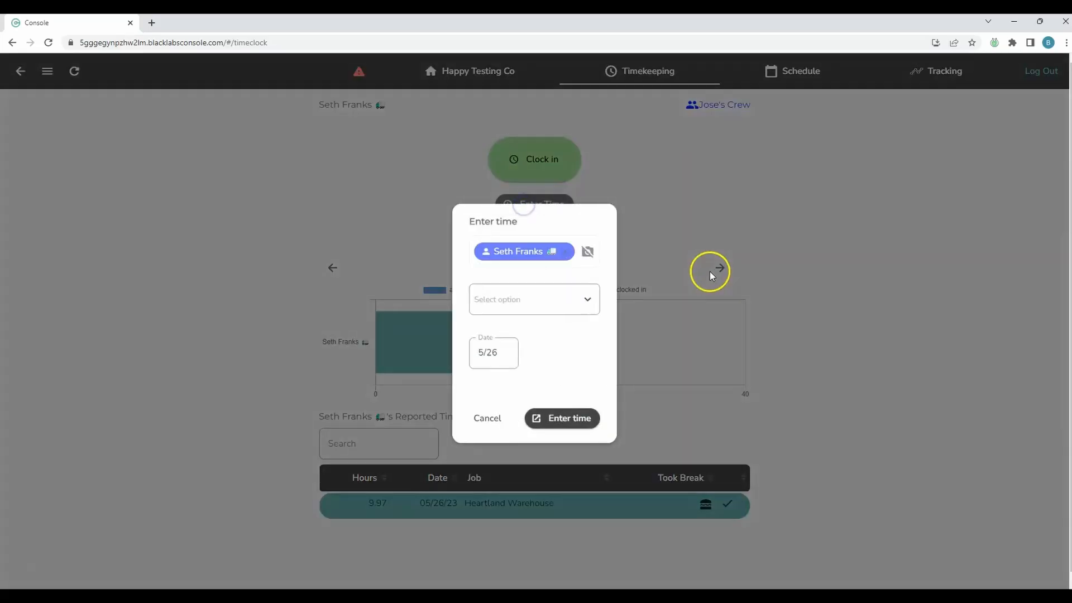
pyautogui.click(548, 303)
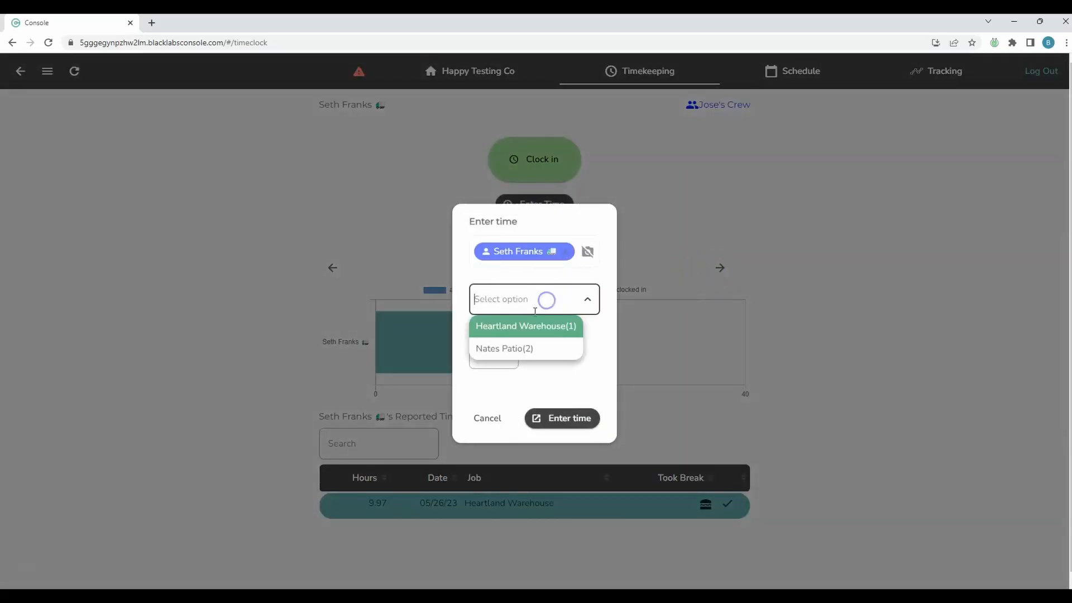
pyautogui.click(510, 348)
pyautogui.click(563, 419)
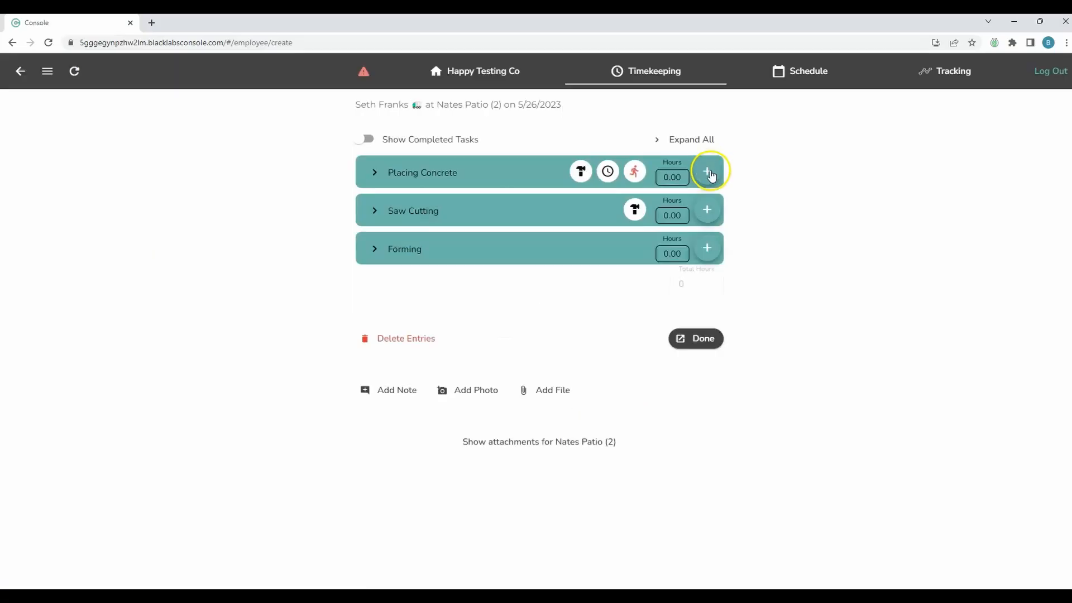
pyautogui.click(708, 172)
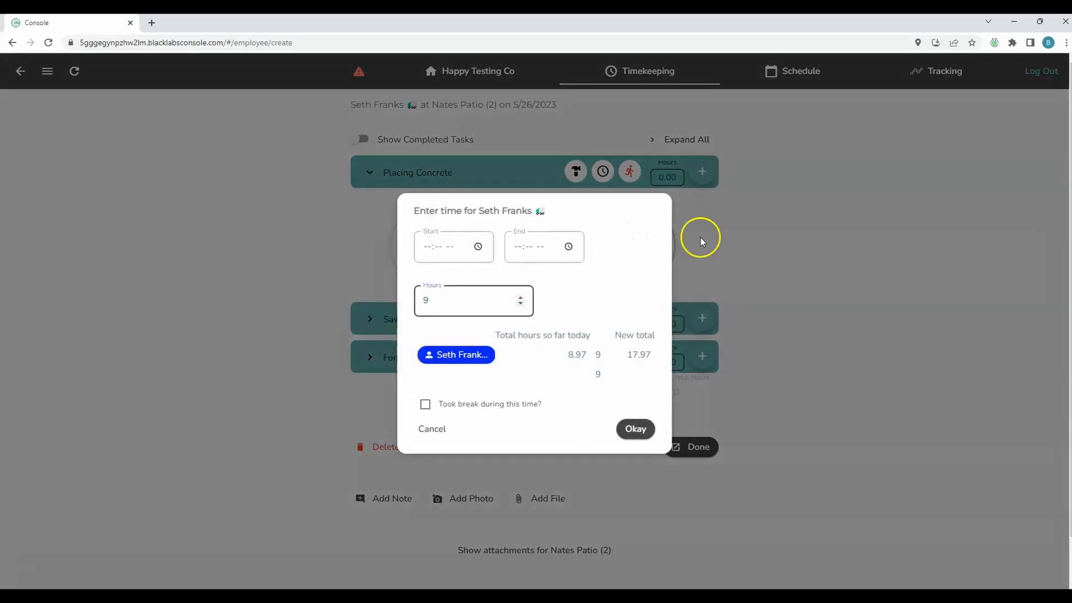
pyautogui.click(637, 429)
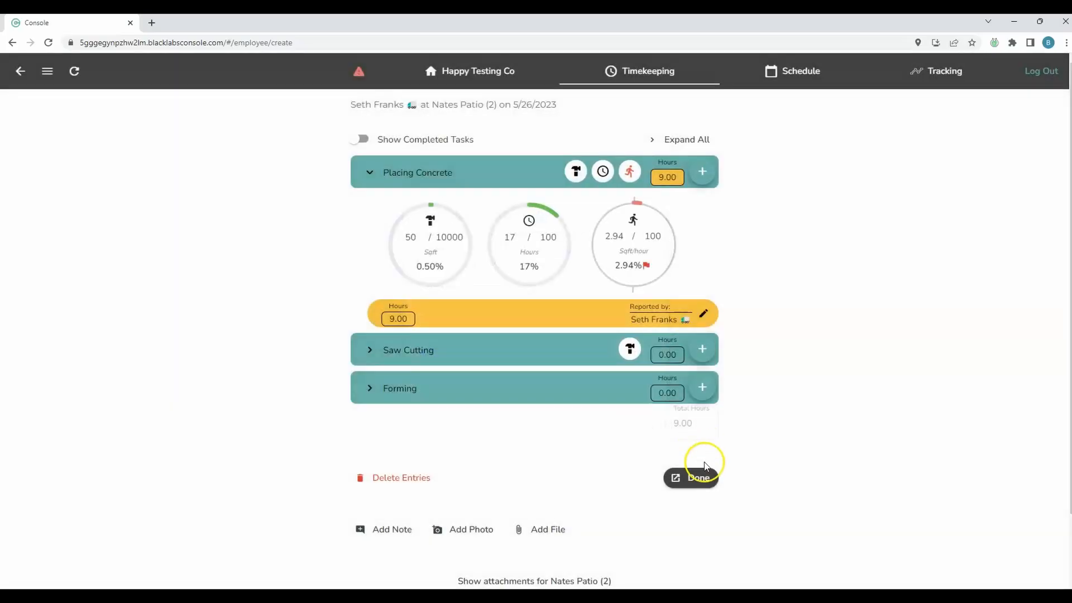
pyautogui.click(694, 475)
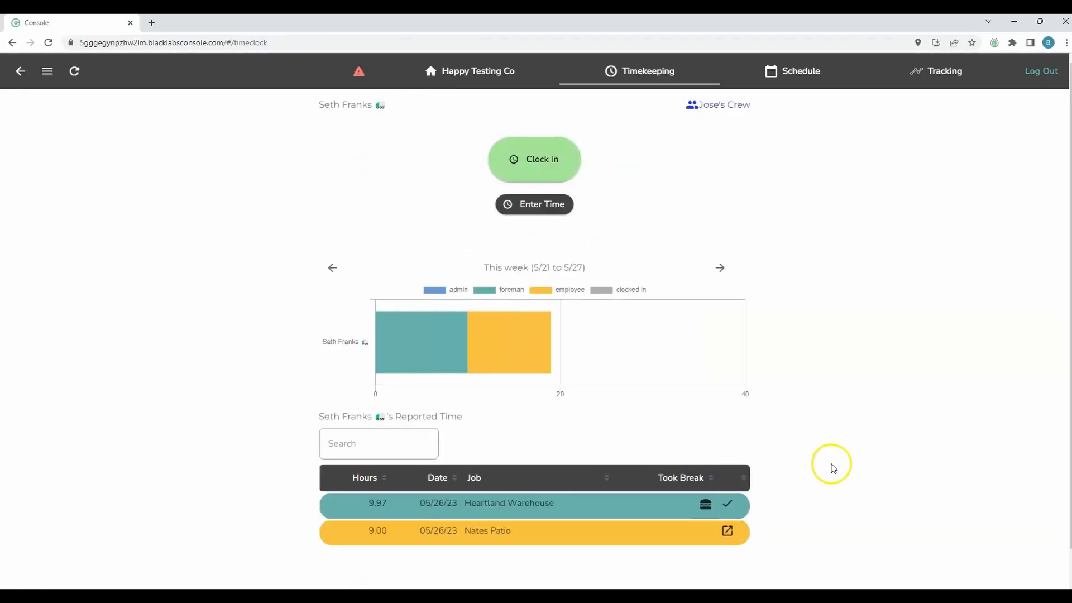
pyautogui.moveTo(505, 360)
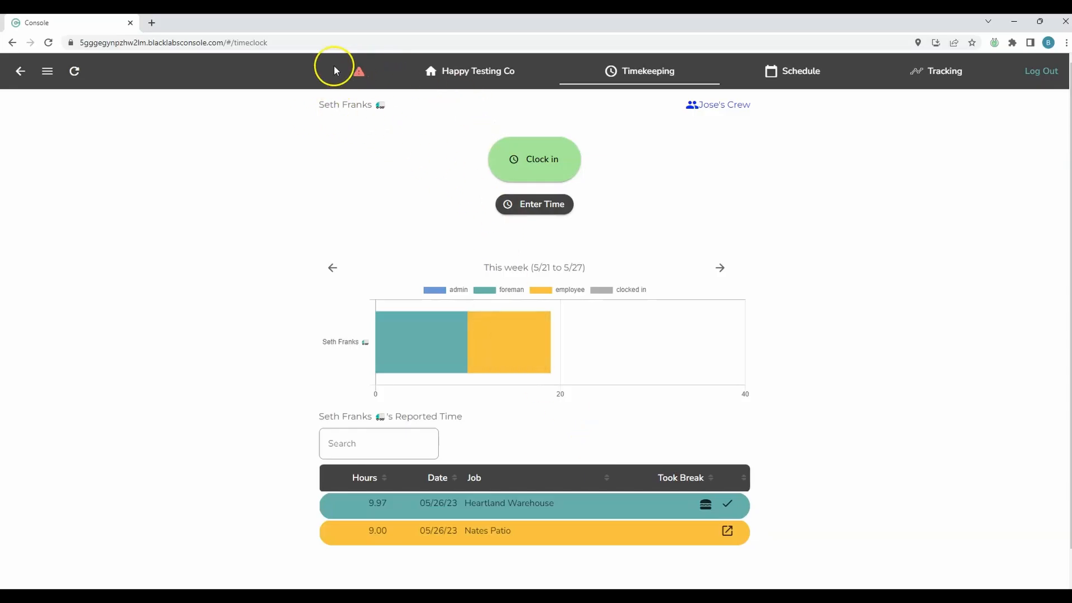
# Step: Log the crew member out, returning to Happy Testing Co's employee PIN sign-in page
pyautogui.moveTo(550, 362)
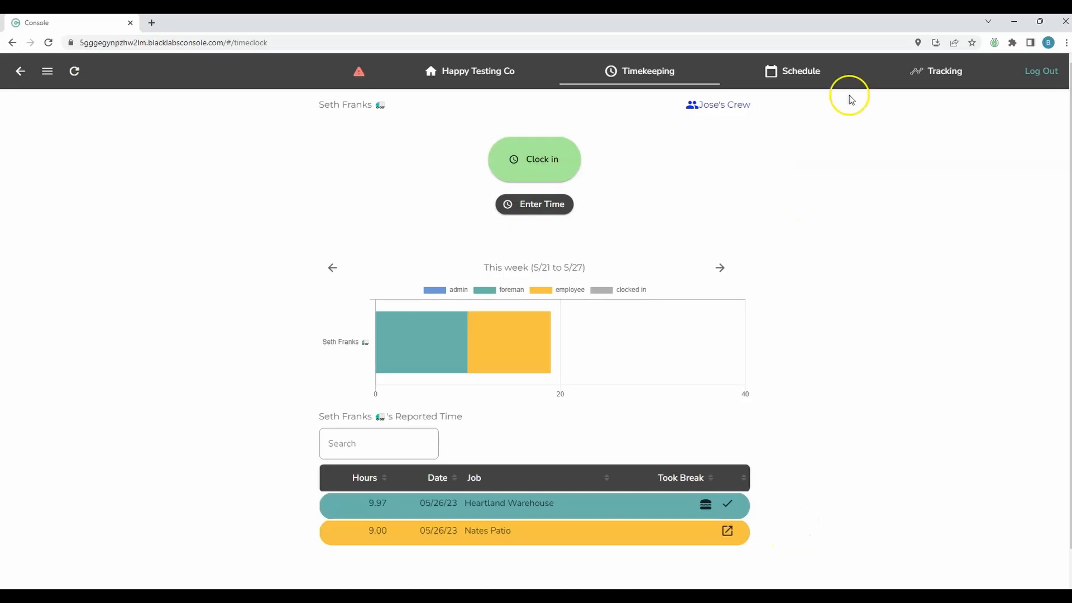
pyautogui.click(1041, 77)
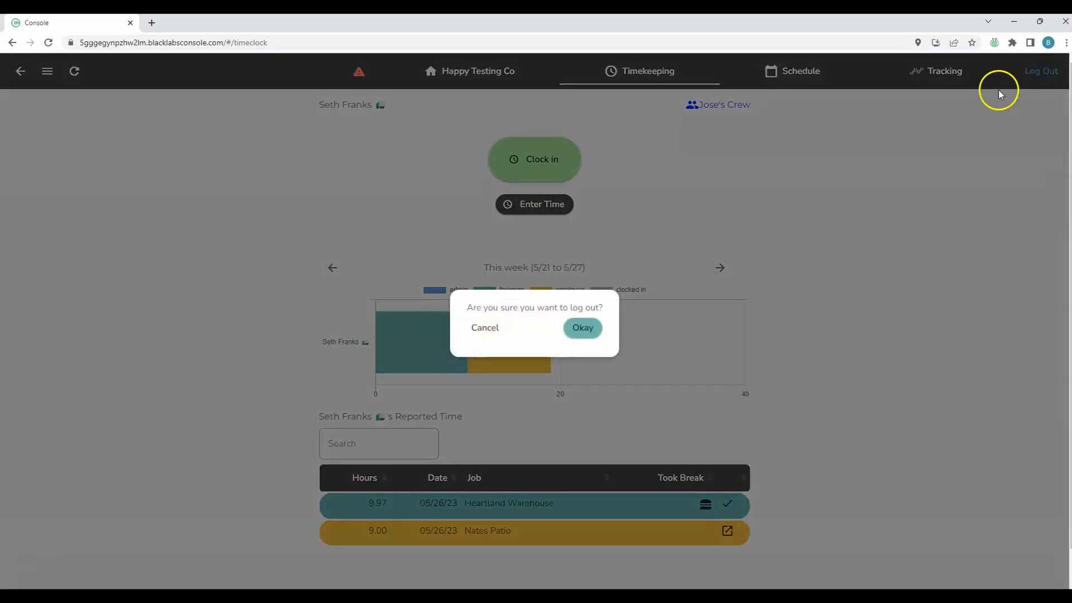
pyautogui.click(584, 325)
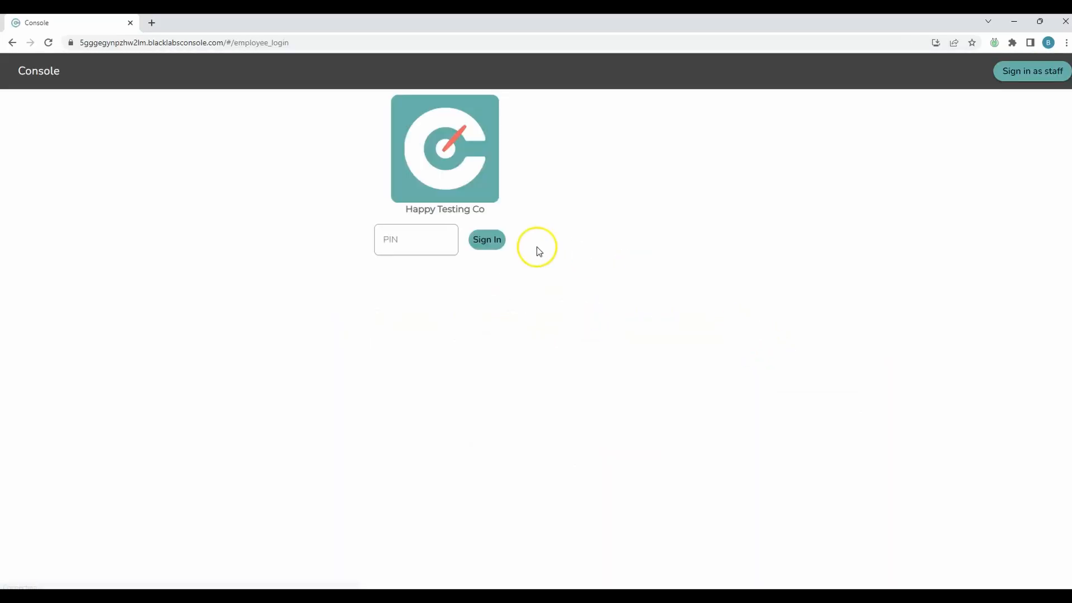
# Step: Sign in with the foreman's PIN and show the crew member's 9.97 and 9.00-hour entries
pyautogui.click(385, 234)
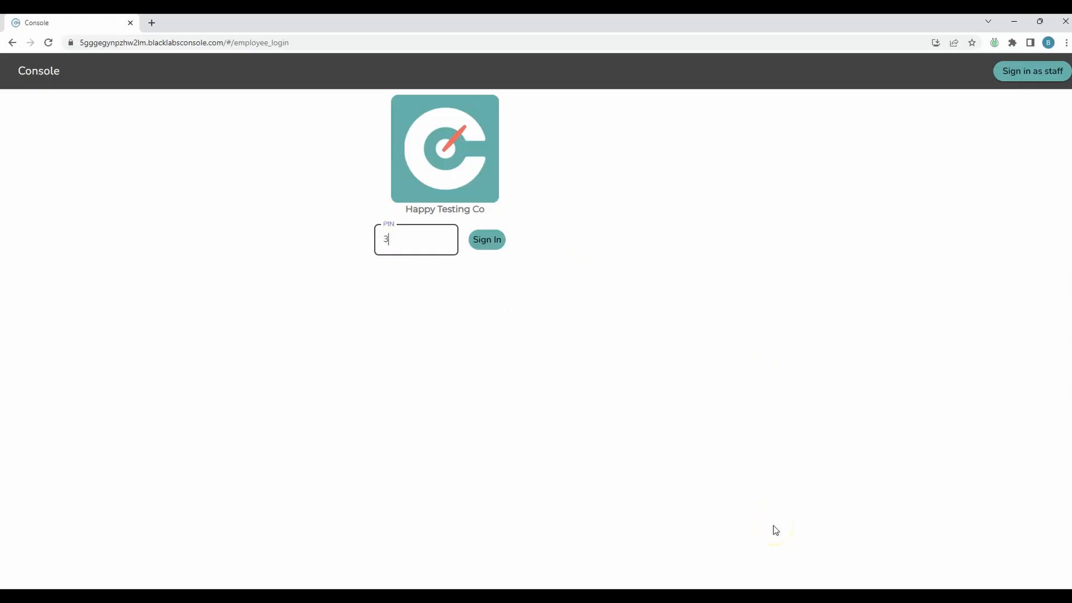
pyautogui.click(488, 240)
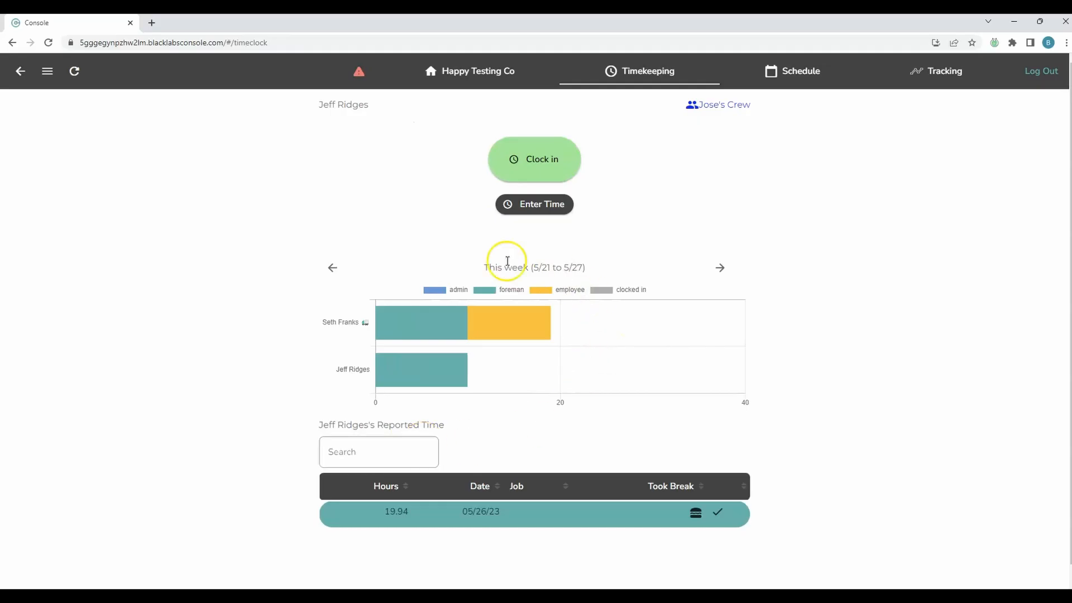
pyautogui.moveTo(419, 321)
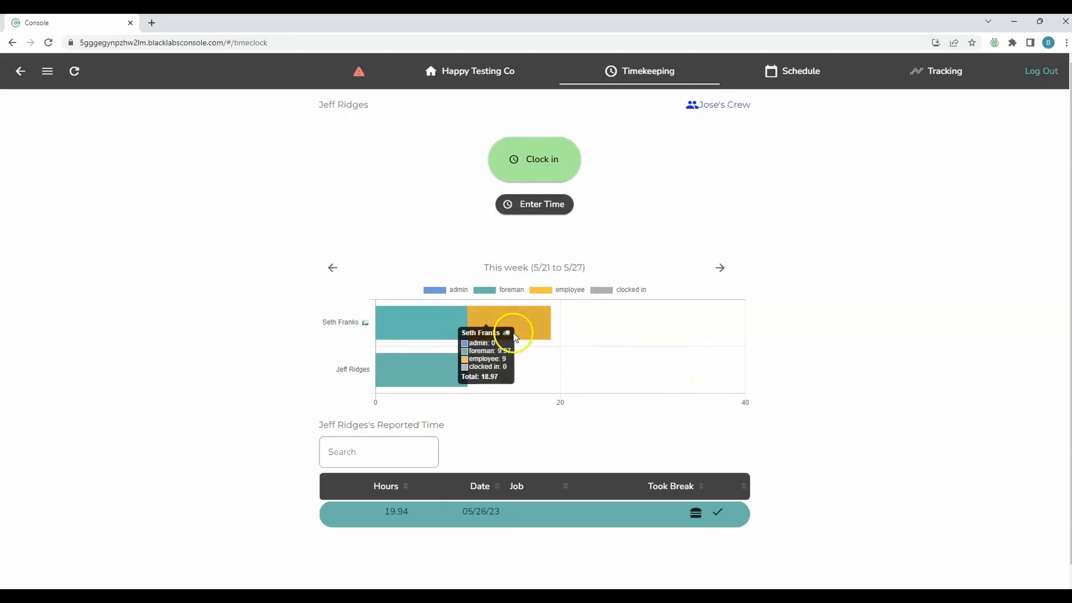
pyautogui.click(535, 327)
pyautogui.scroll(-1, 535, 328)
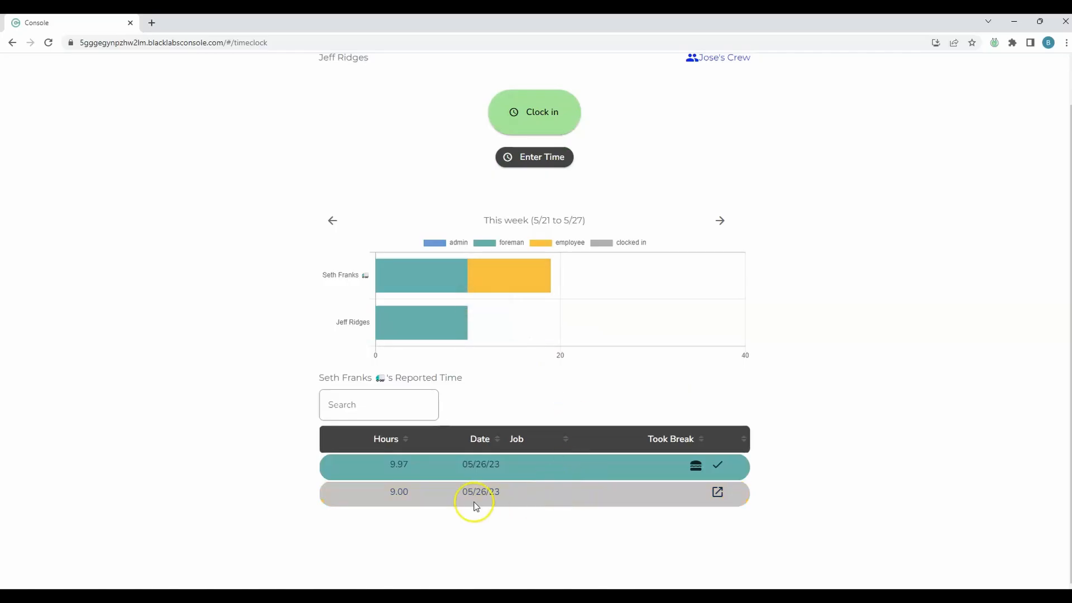
# Step: Change the crew member's Nates Patio Placing Concrete entry from 9.00 to 10 hours
pyautogui.click(205, 168)
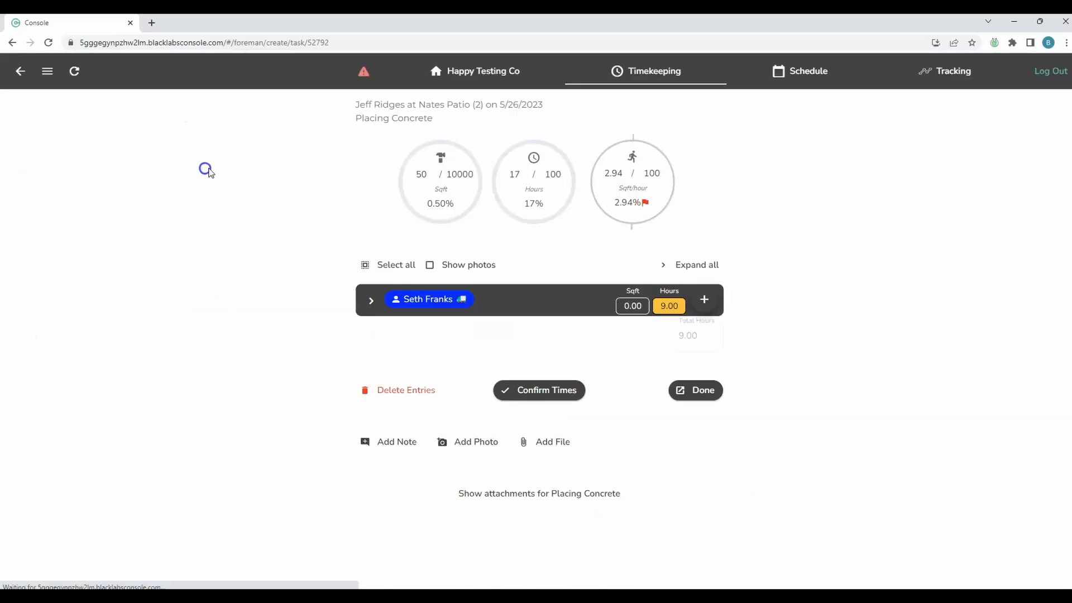
pyautogui.click(371, 301)
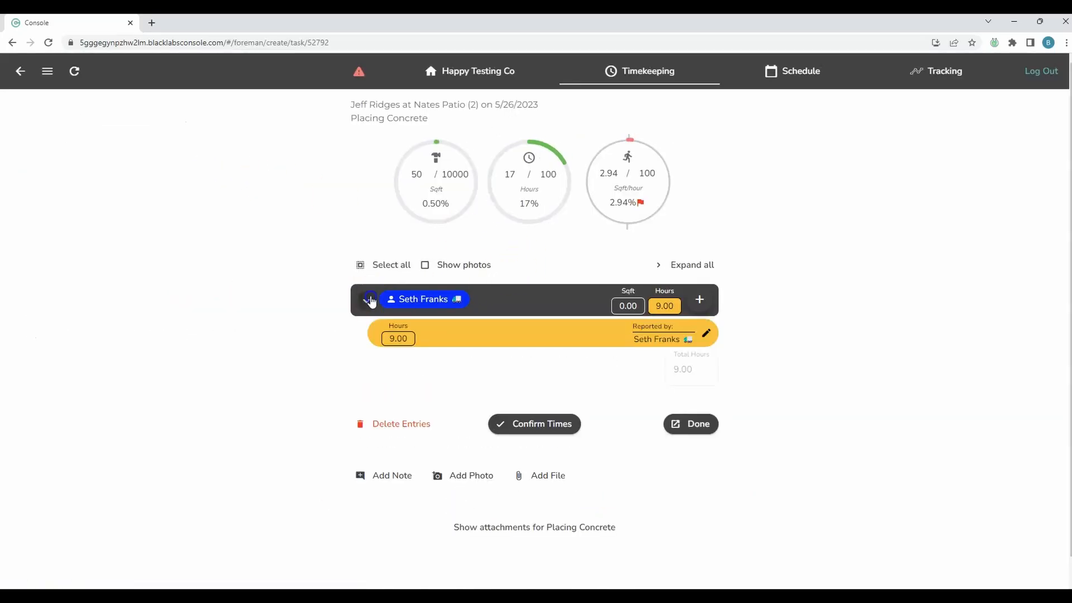
pyautogui.click(707, 334)
pyautogui.click(485, 391)
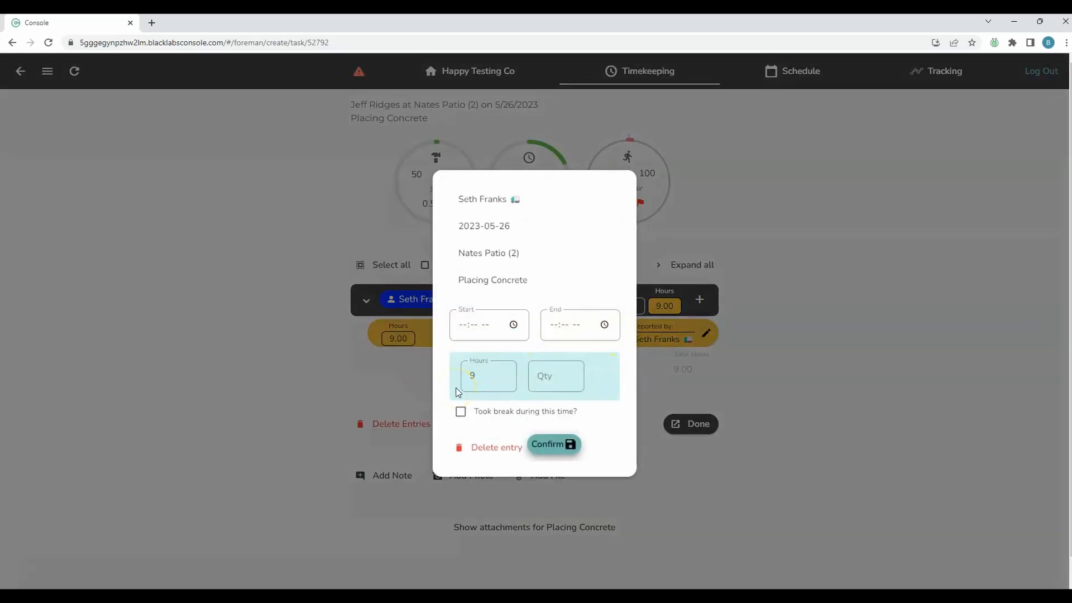
pyautogui.click(354, 370)
pyautogui.click(704, 338)
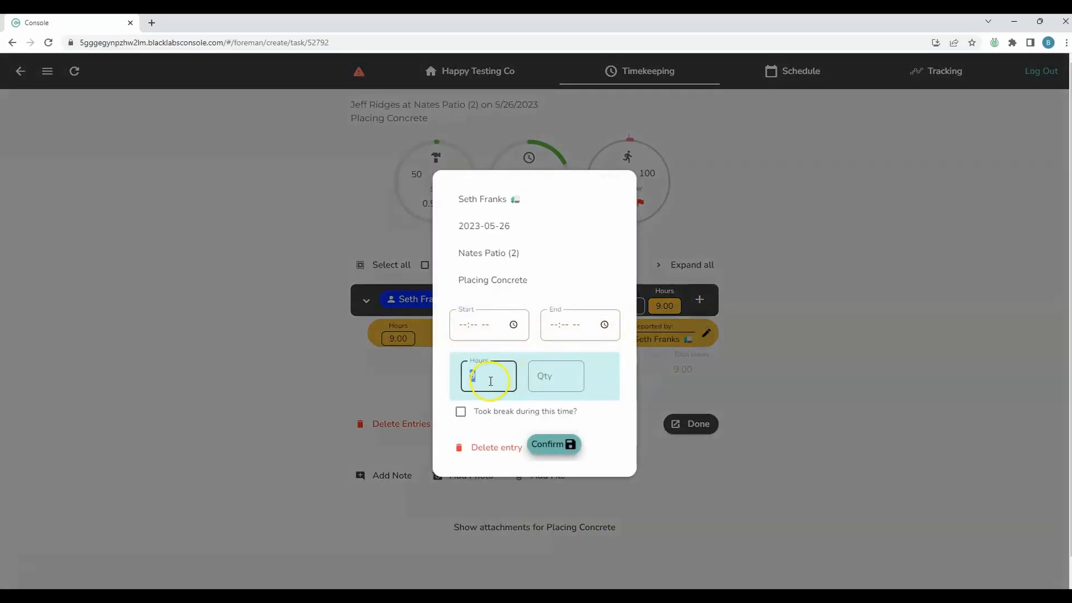
pyautogui.click(490, 381)
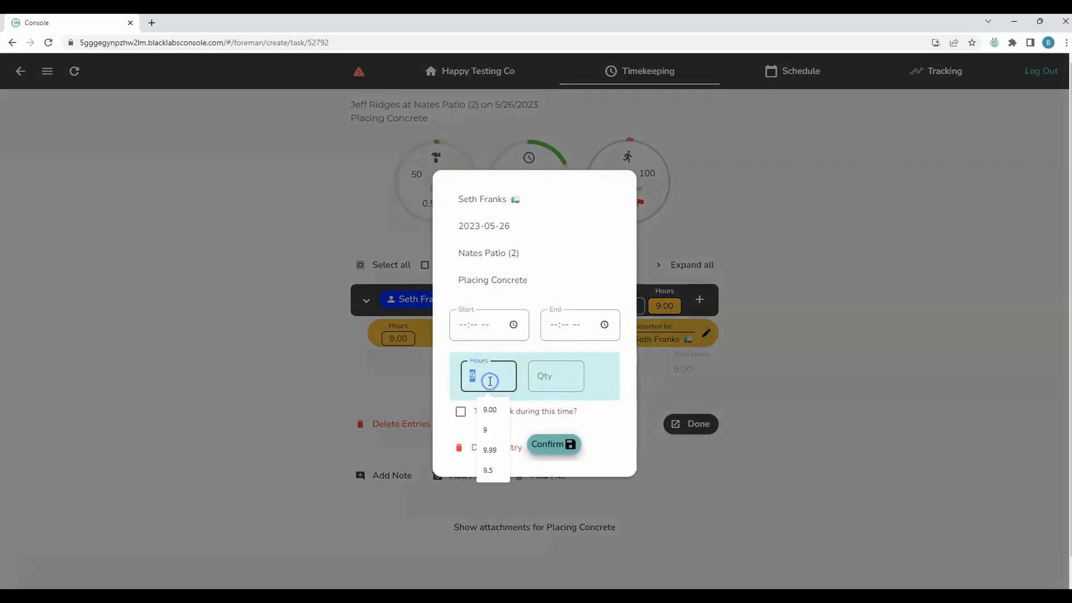
pyautogui.write('10')
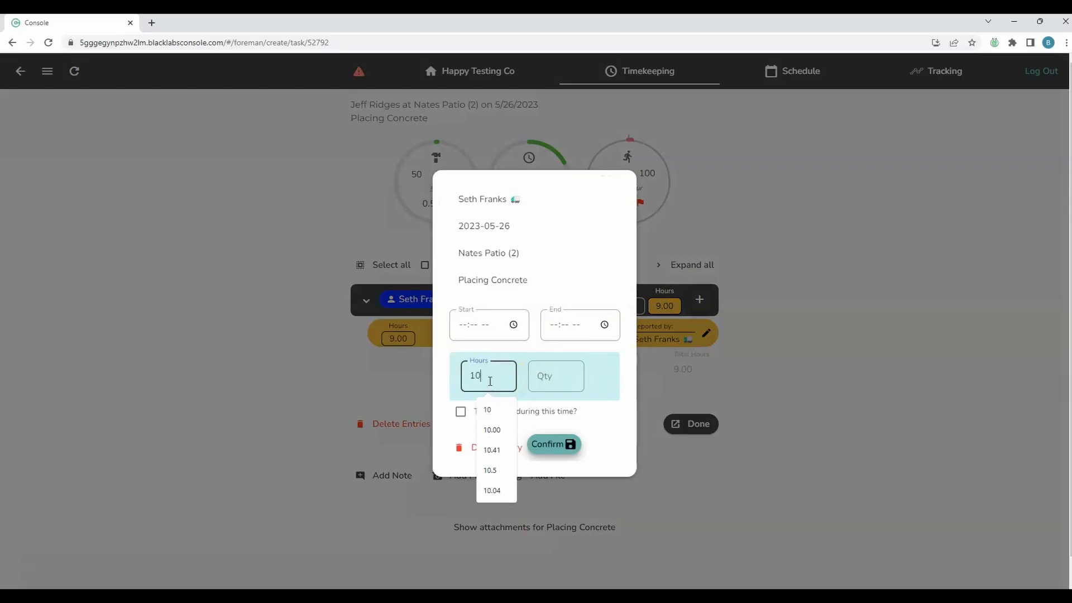
pyautogui.click(565, 445)
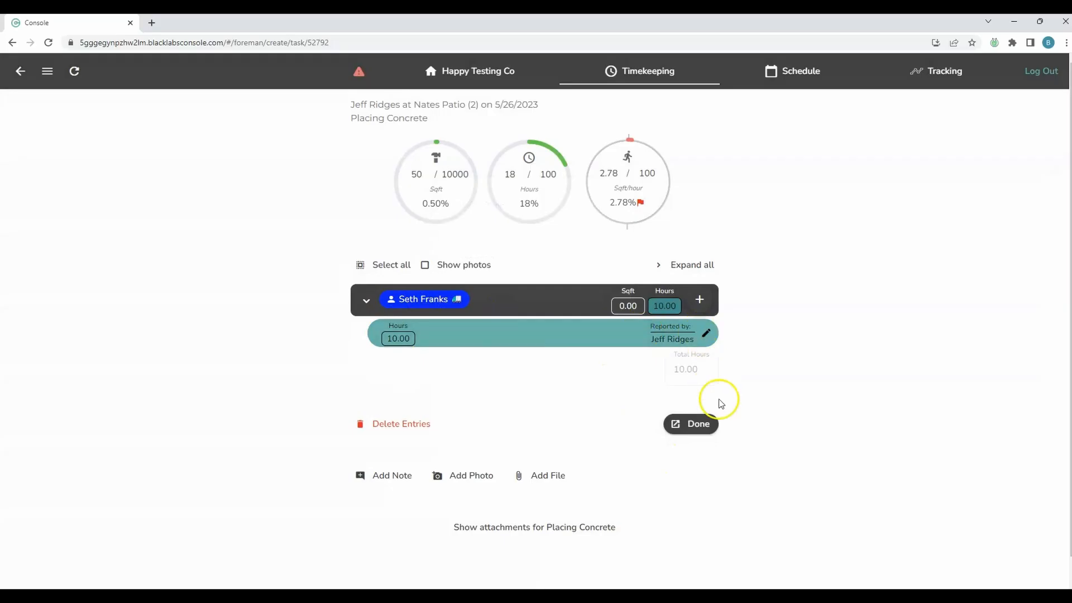
# Step: Return to the timekeeping overview and bring up the Clock In form for both crew members
pyautogui.click(704, 426)
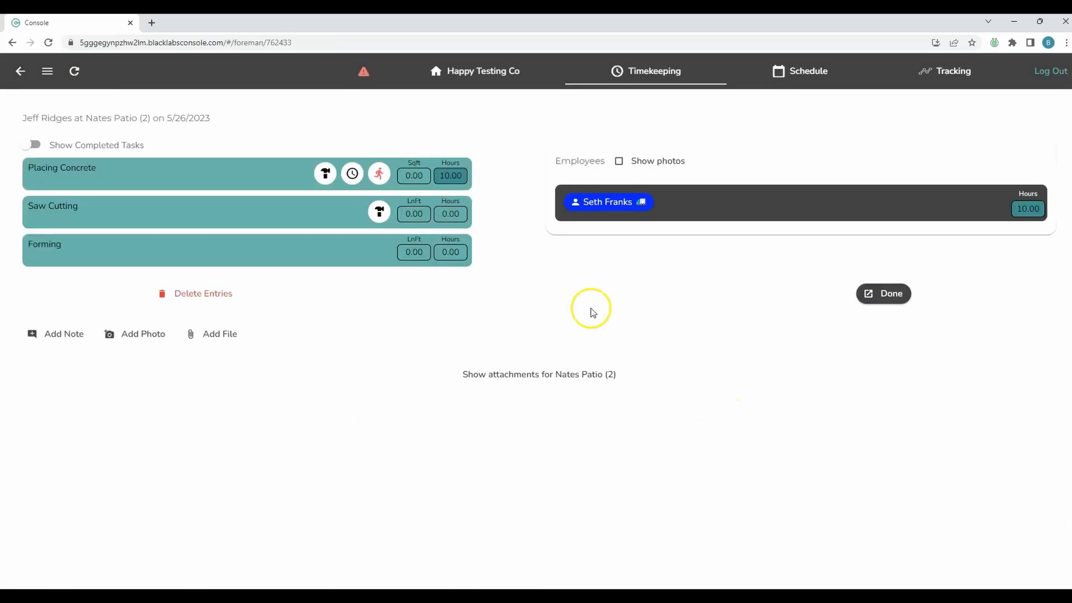
pyautogui.click(869, 291)
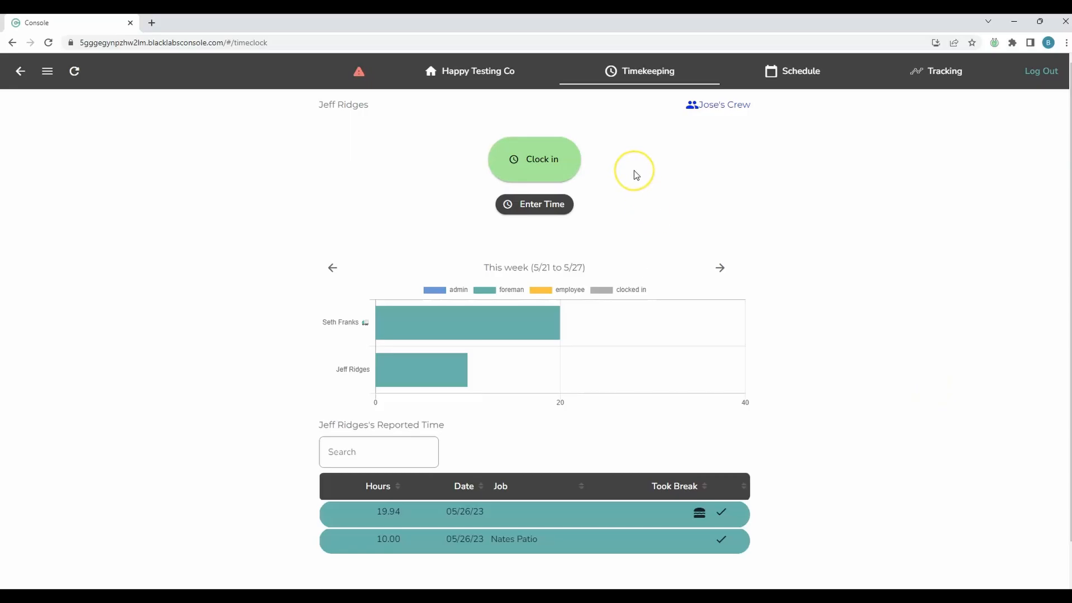
pyautogui.click(559, 161)
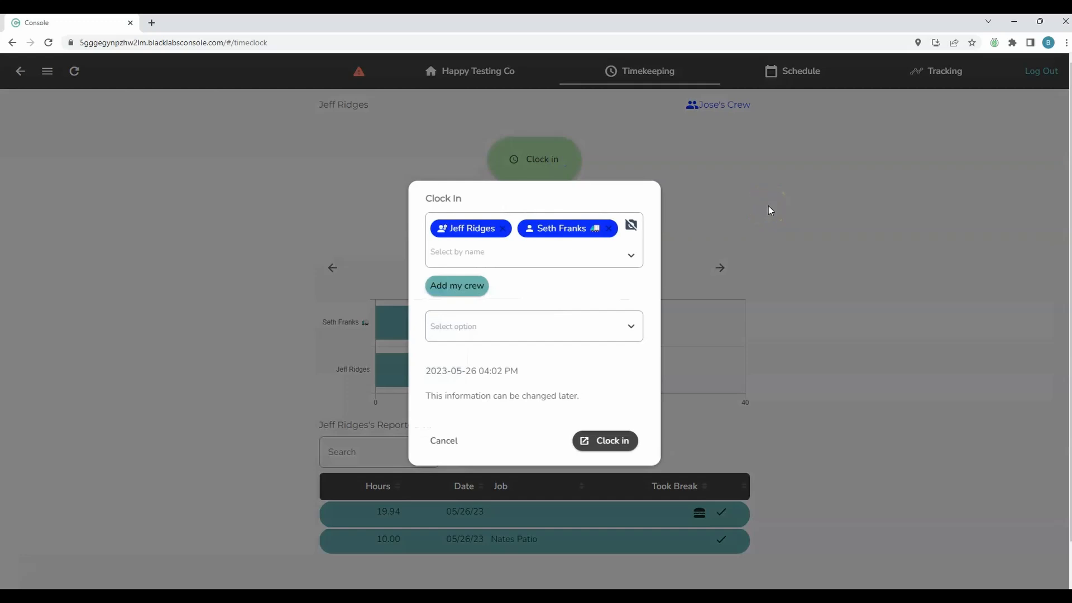
# Step: Clock both crew members in on Heartland Warehouse(1), task Placing Concrete
pyautogui.click(526, 330)
pyautogui.click(508, 352)
pyautogui.click(494, 353)
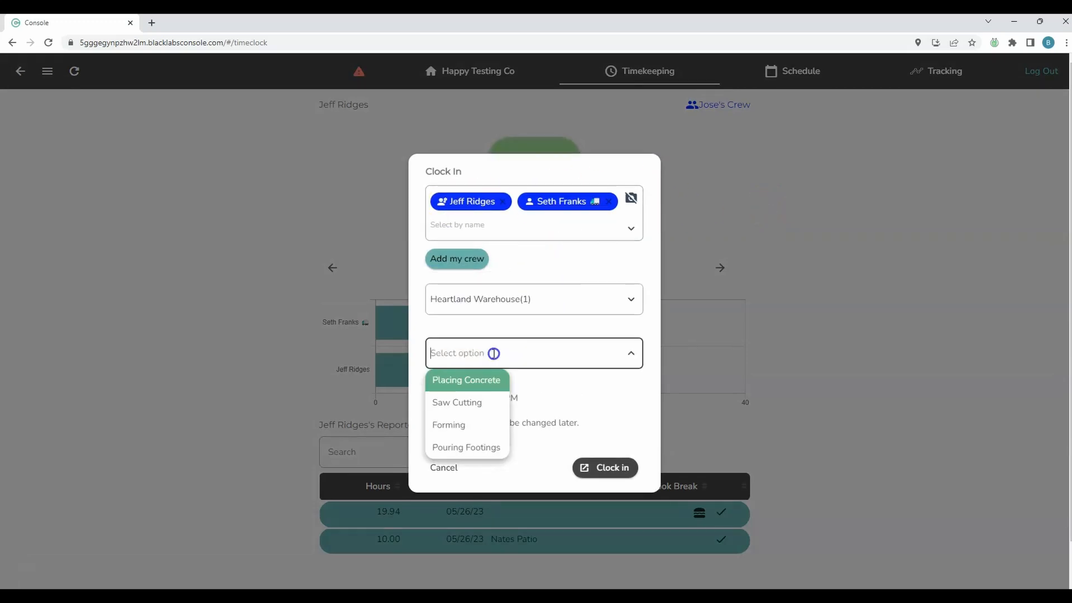
pyautogui.click(459, 388)
pyautogui.click(613, 469)
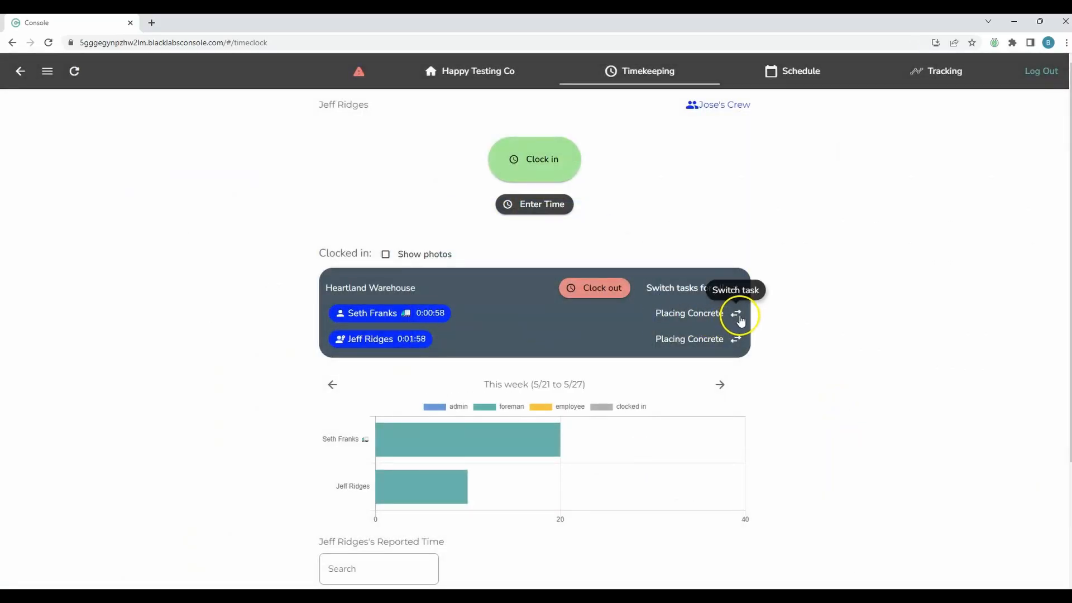
pyautogui.click(737, 314)
pyautogui.click(577, 450)
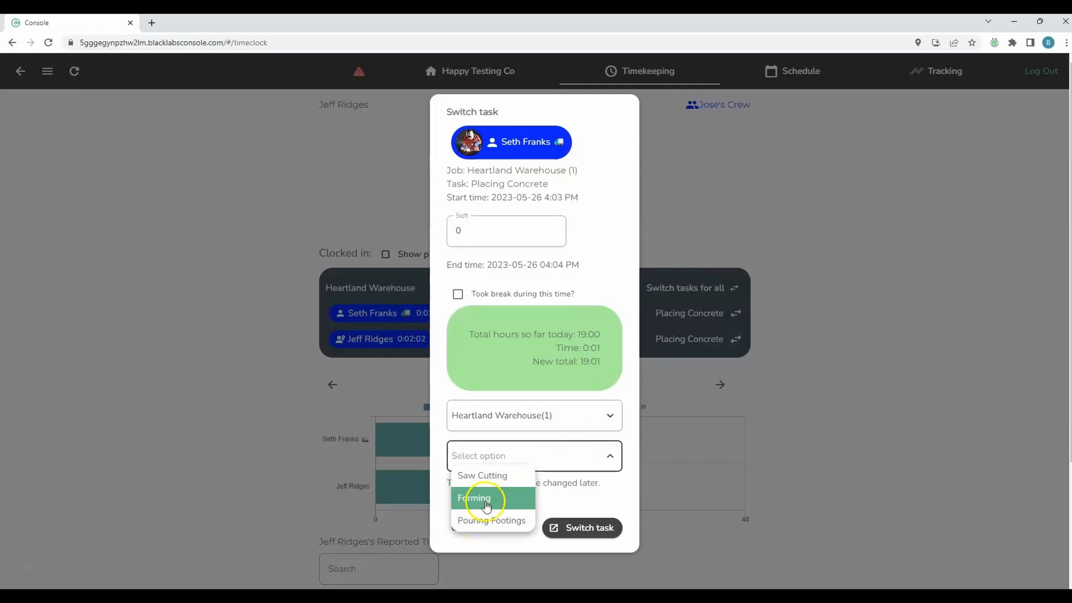
pyautogui.click(847, 436)
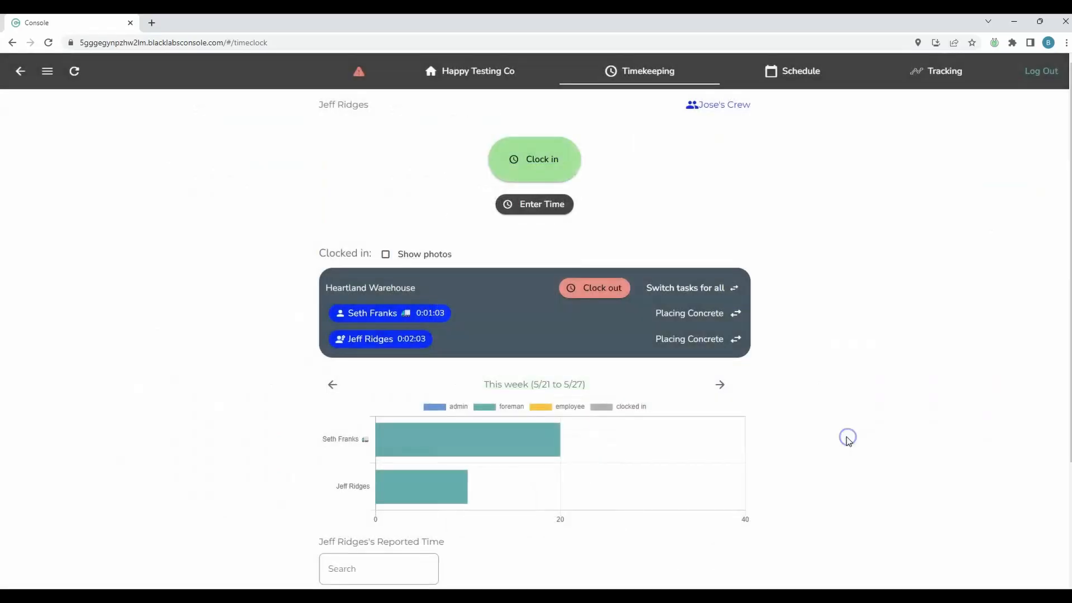
pyautogui.click(736, 290)
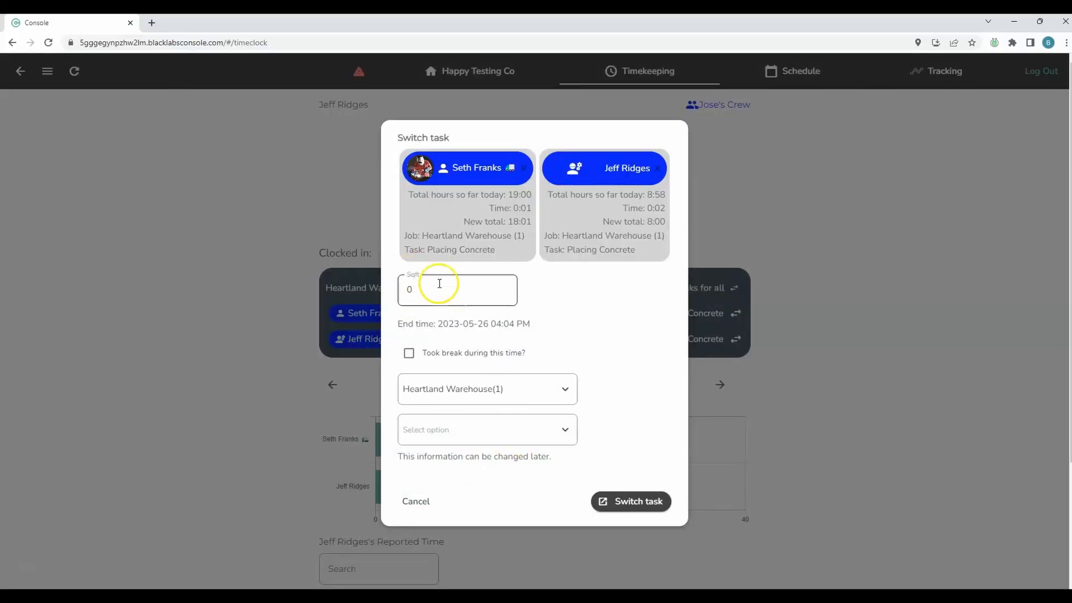
pyautogui.click(854, 329)
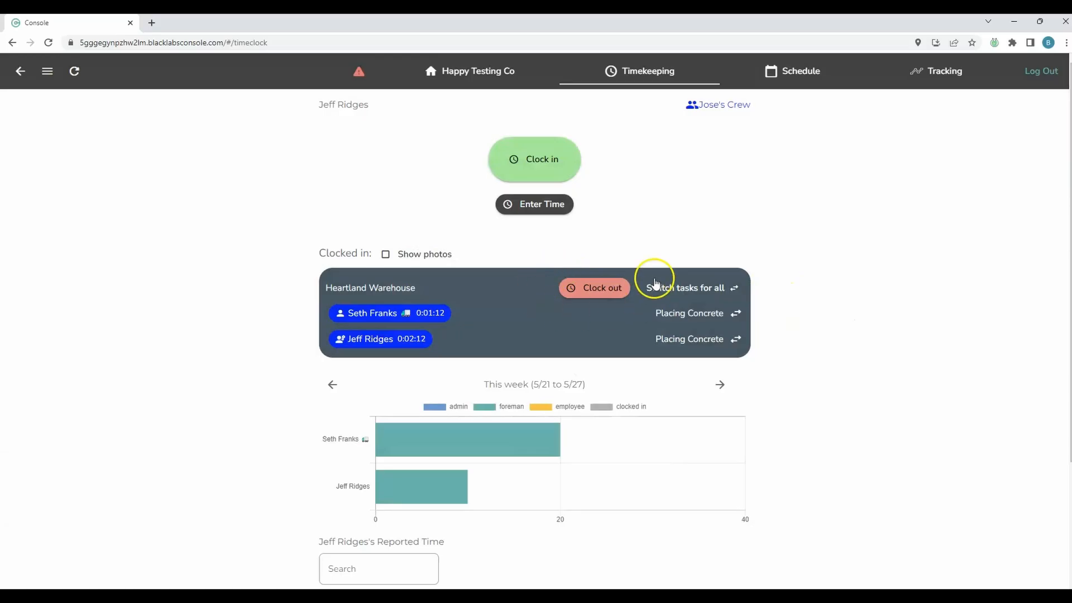
# Step: Clock both crew members out, recording 50 Sqft of work
pyautogui.click(602, 289)
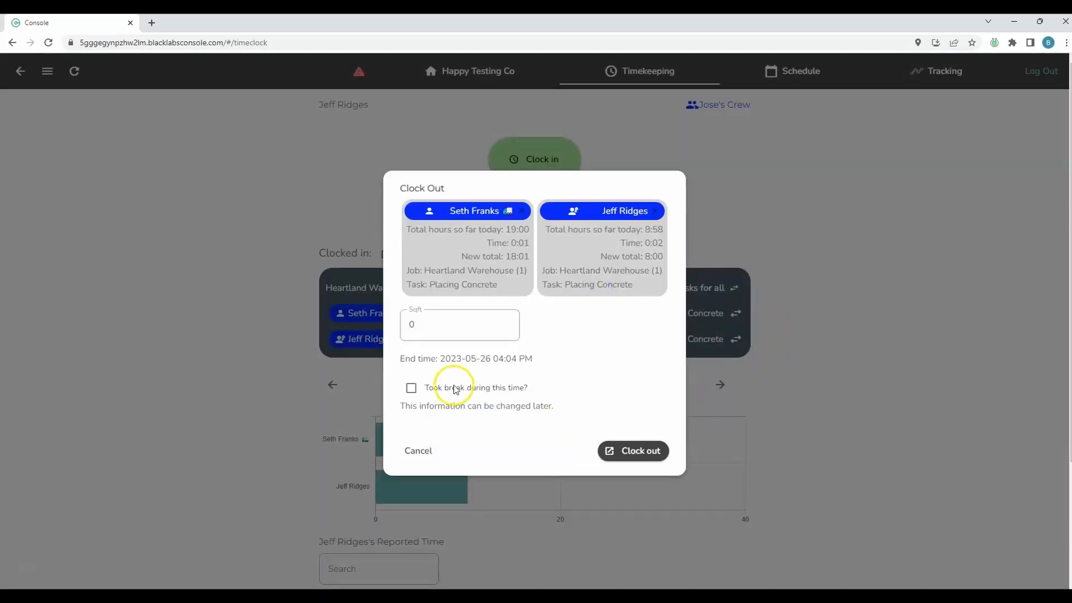
pyautogui.click(427, 326)
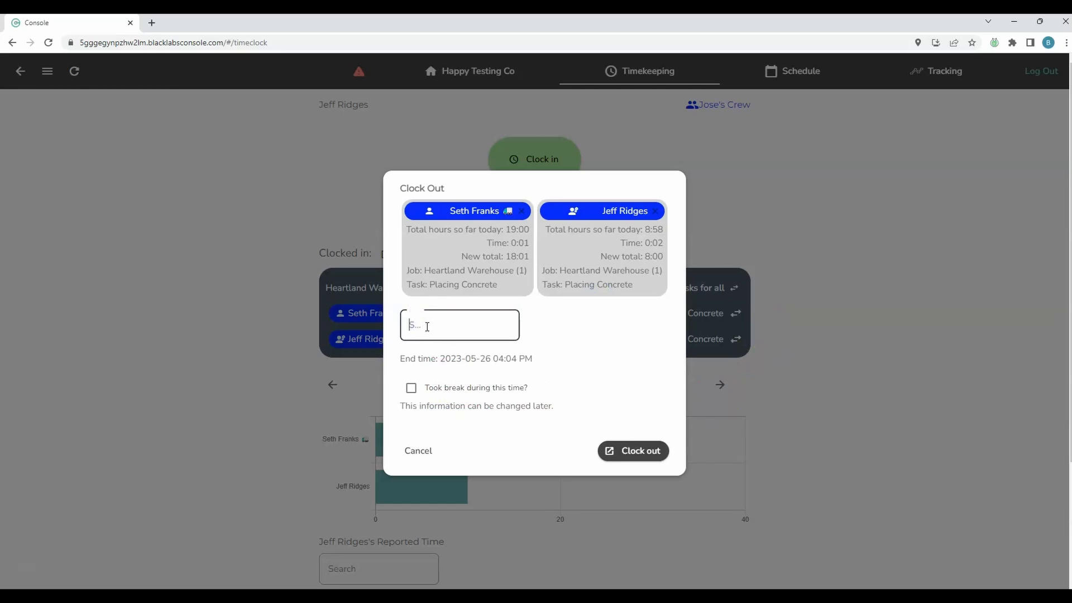
pyautogui.write('50')
pyautogui.click(656, 449)
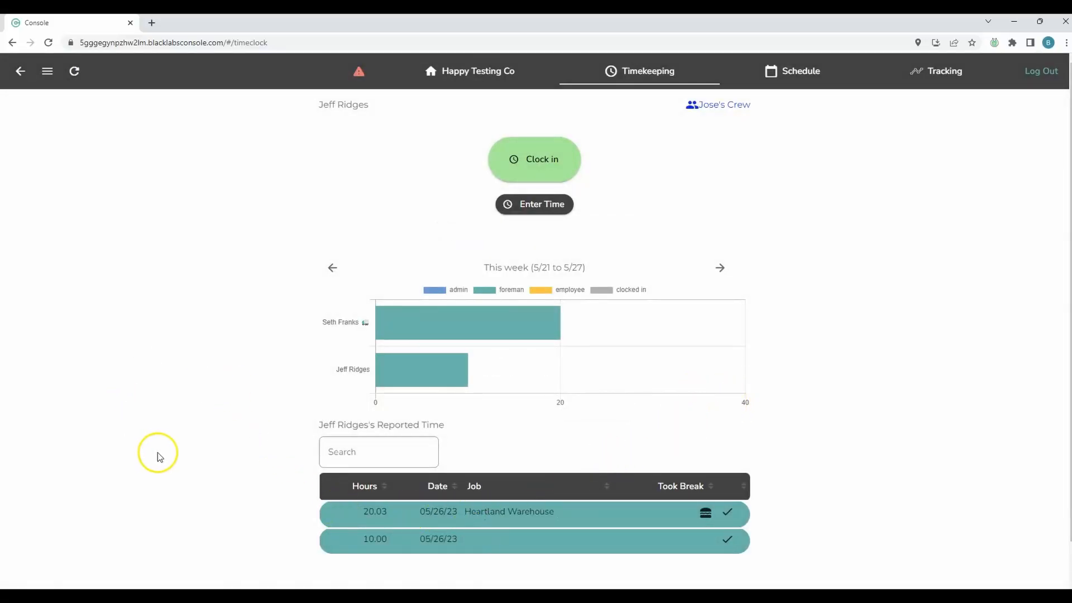
pyautogui.click(475, 522)
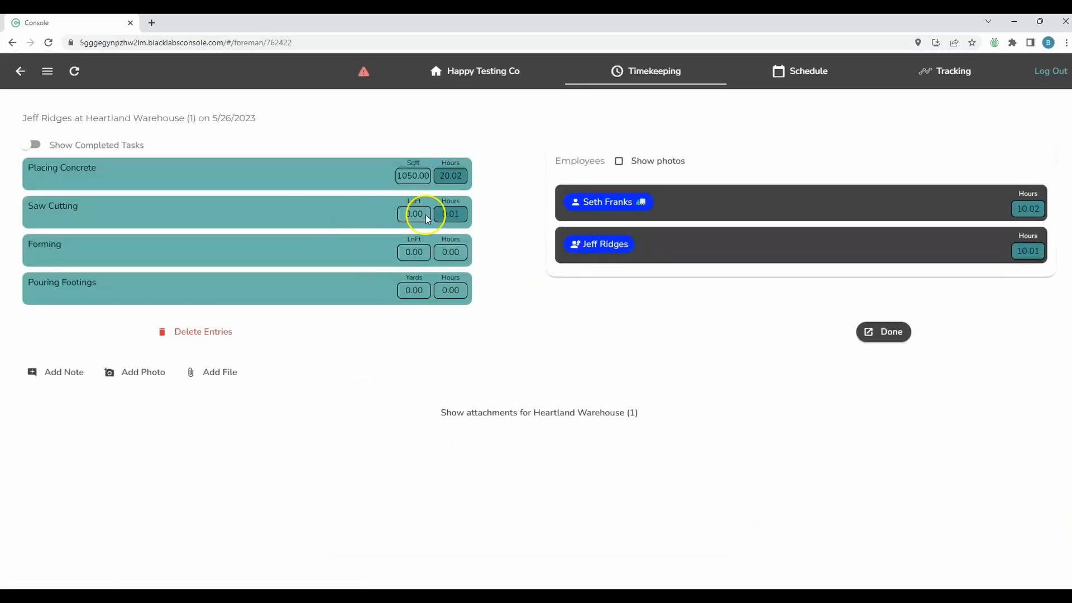
pyautogui.click(220, 218)
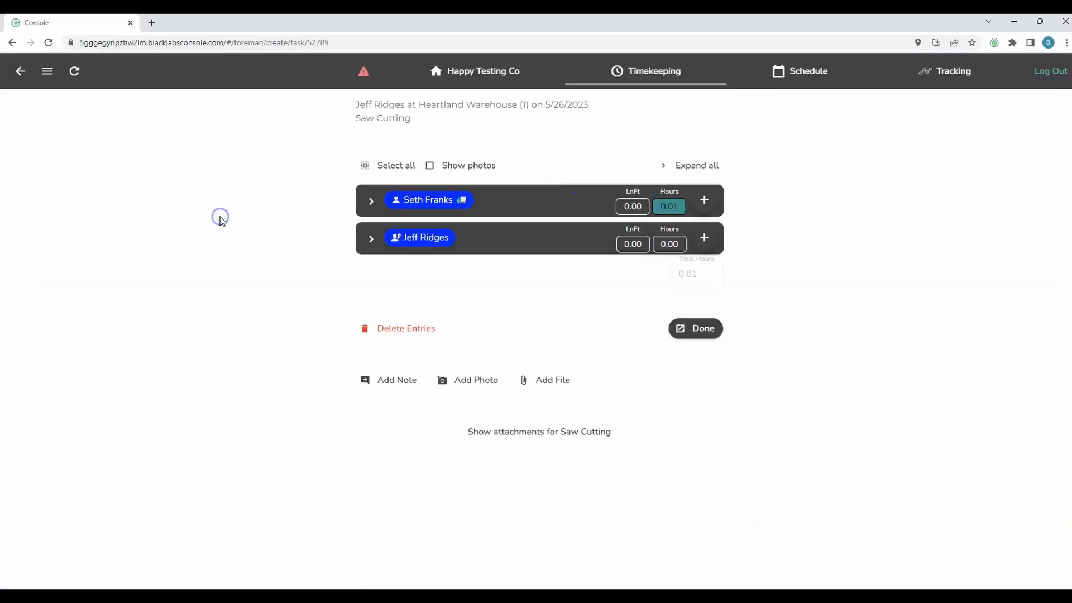
pyautogui.click(371, 202)
pyautogui.click(710, 233)
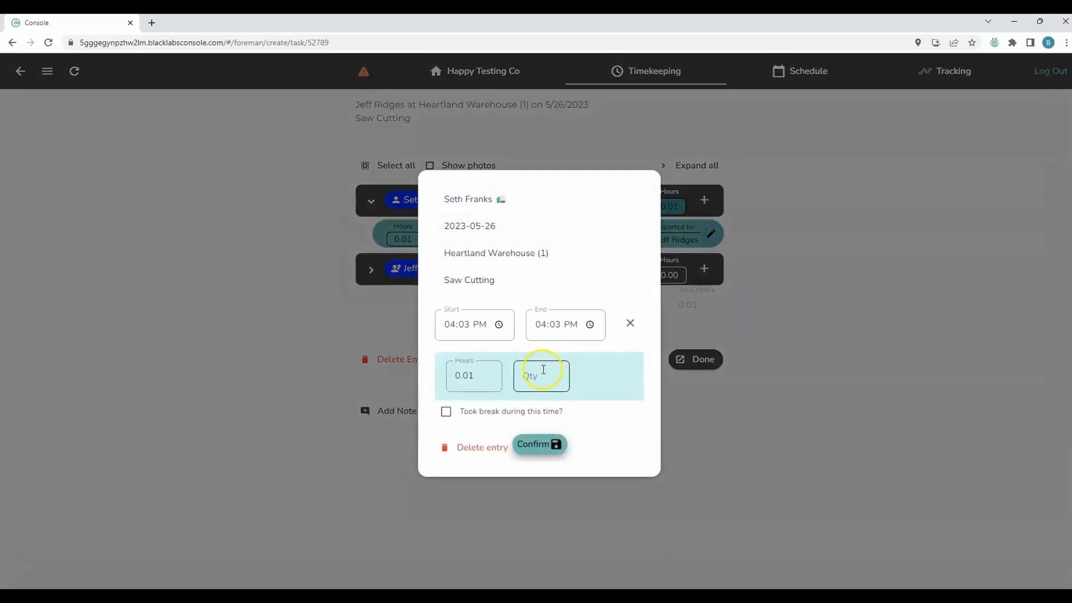
pyautogui.click(726, 448)
pyautogui.click(699, 369)
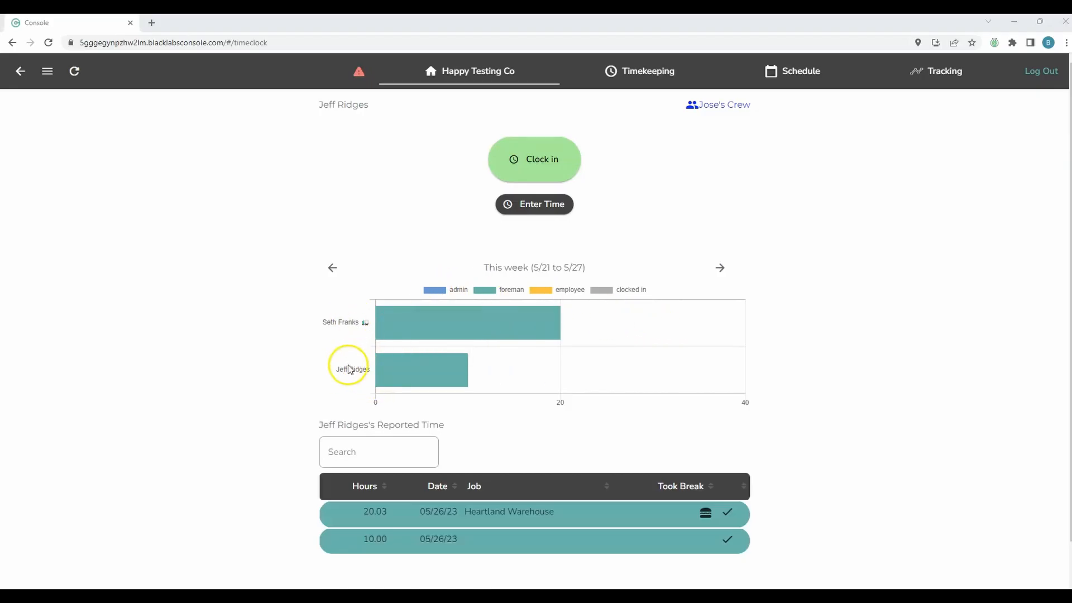
# Step: Log the foreman out, sign in as staff with saved credentials, and open Payroll and Reports
pyautogui.click(1040, 70)
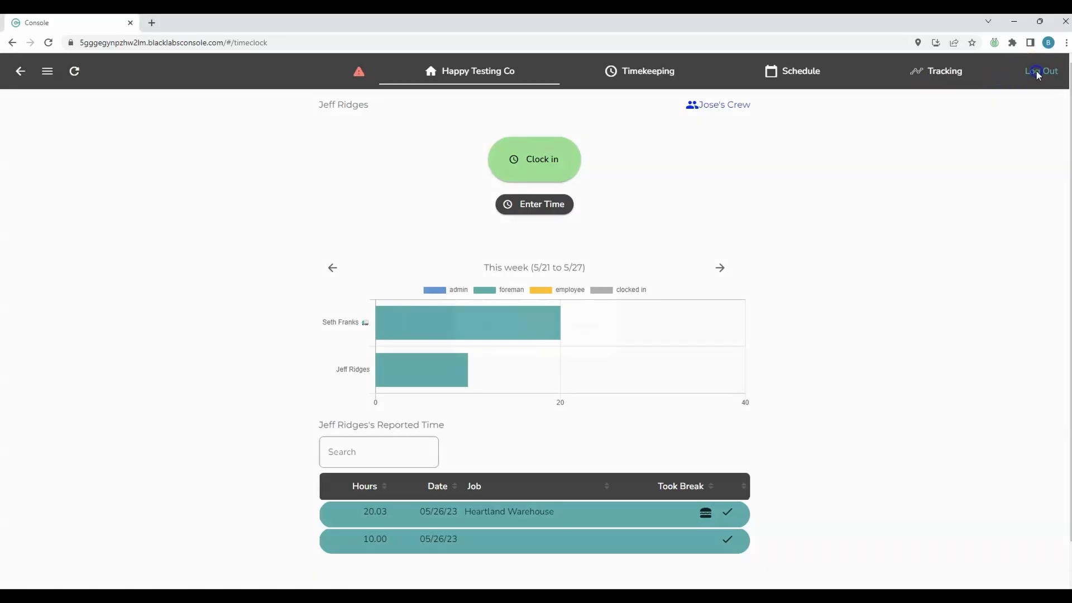
pyautogui.click(592, 327)
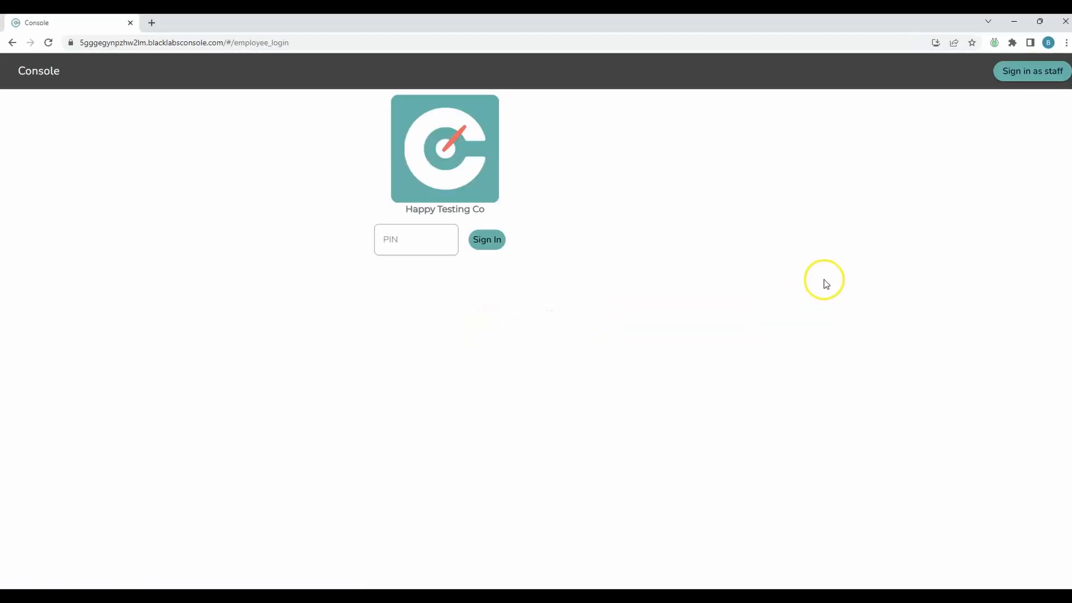
pyautogui.click(1031, 71)
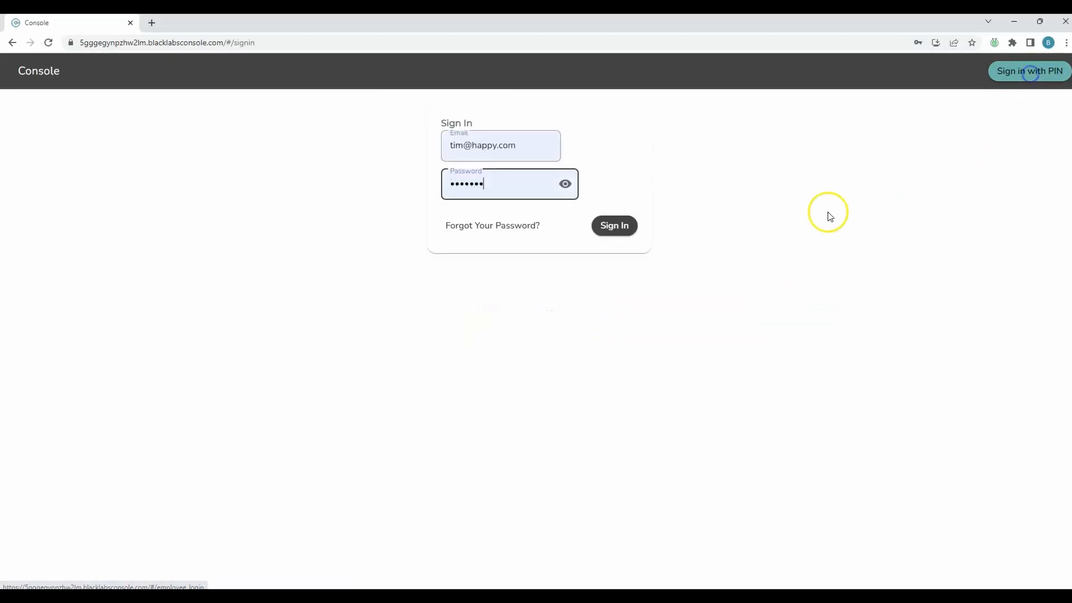
pyautogui.click(616, 226)
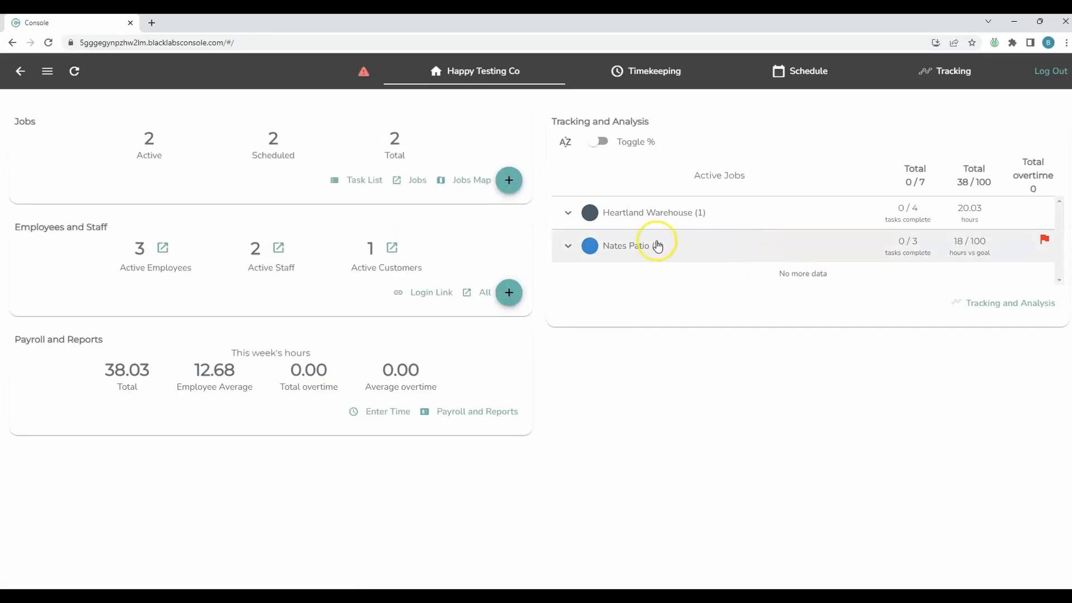
pyautogui.click(463, 408)
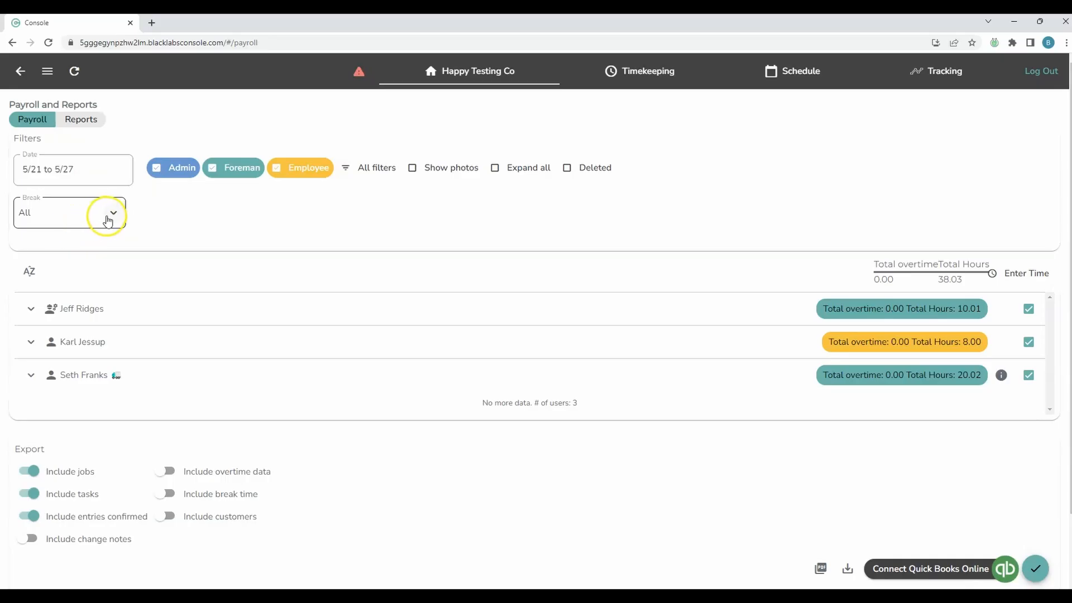
pyautogui.click(385, 176)
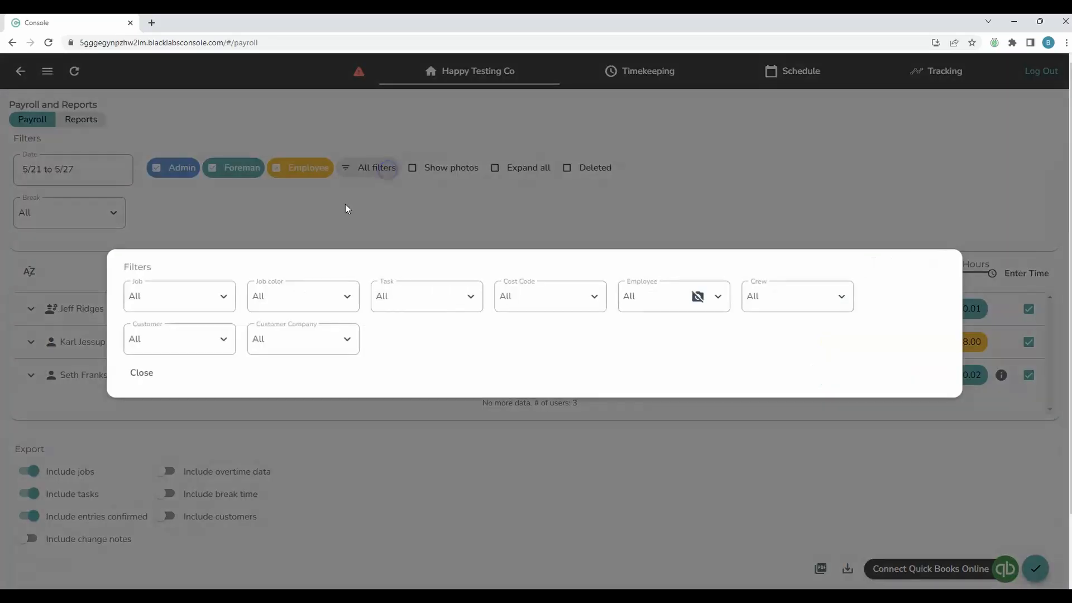
pyautogui.click(222, 296)
pyautogui.click(204, 345)
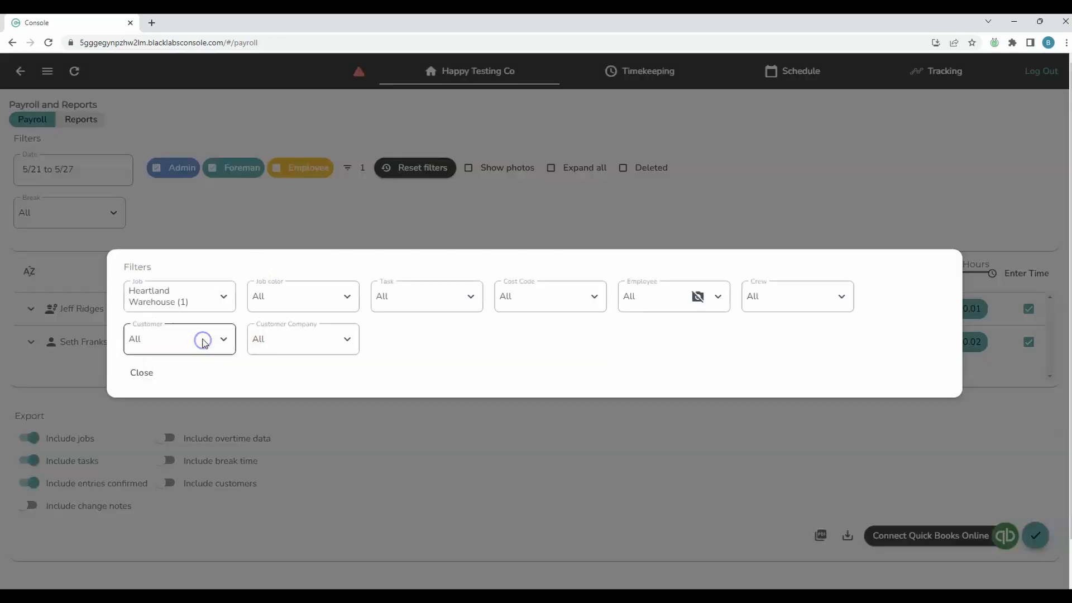
pyautogui.click(452, 455)
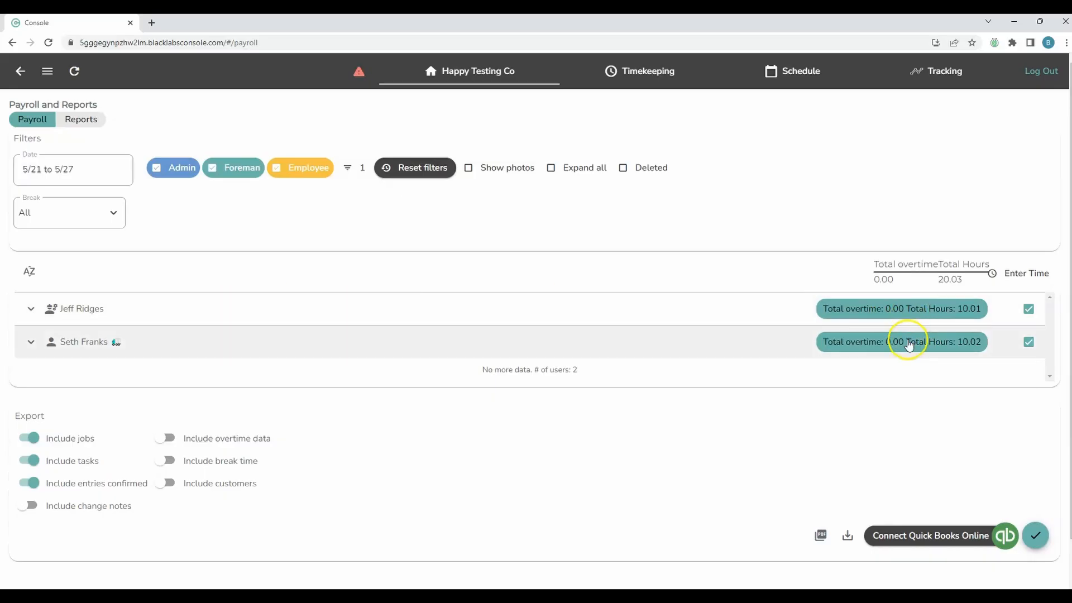
pyautogui.click(411, 180)
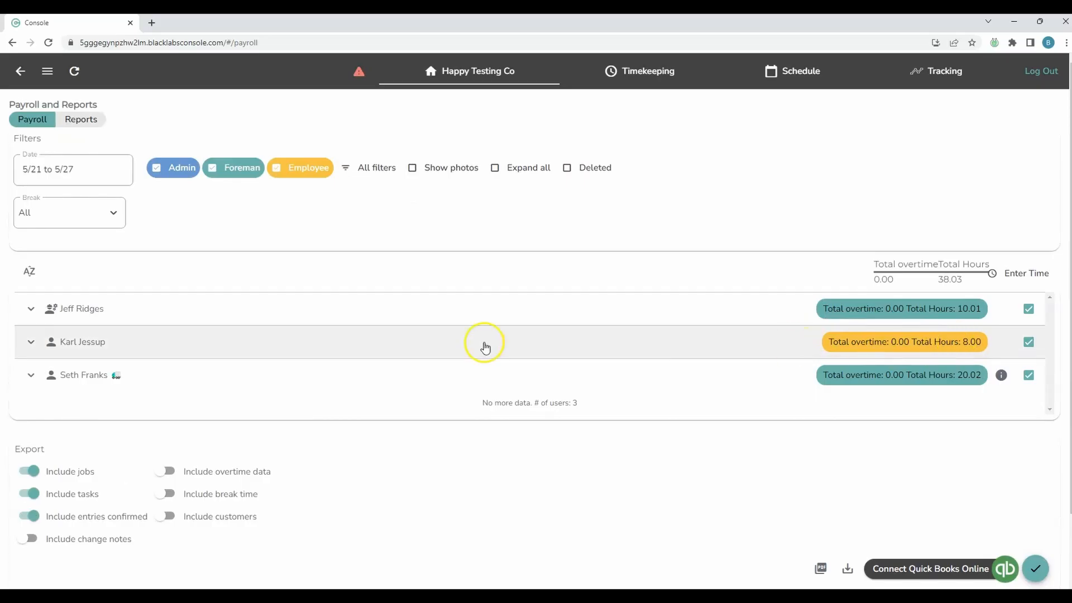
pyautogui.click(773, 345)
pyautogui.click(651, 378)
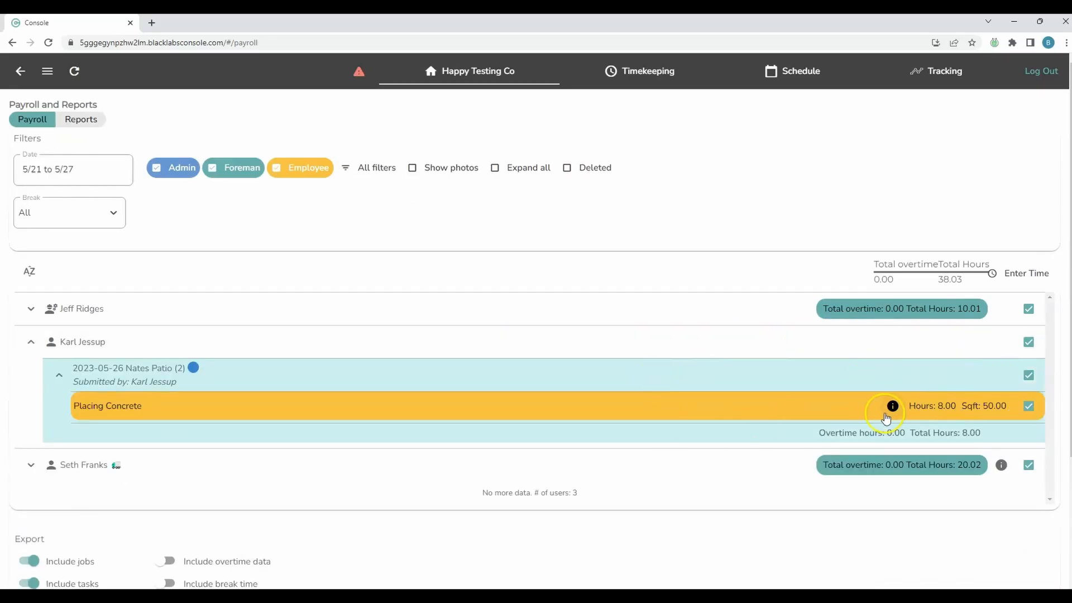
pyautogui.click(173, 352)
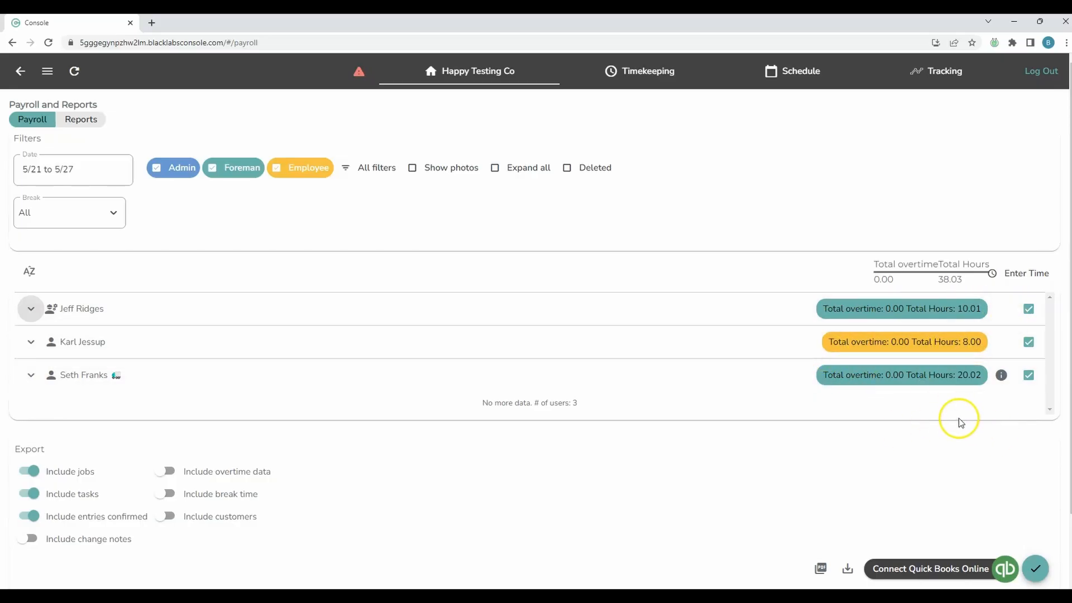
# Step: Expand the first crew member's Heartland Warehouse tasks and view the 0.04-hour entry's history and map
pyautogui.click(552, 308)
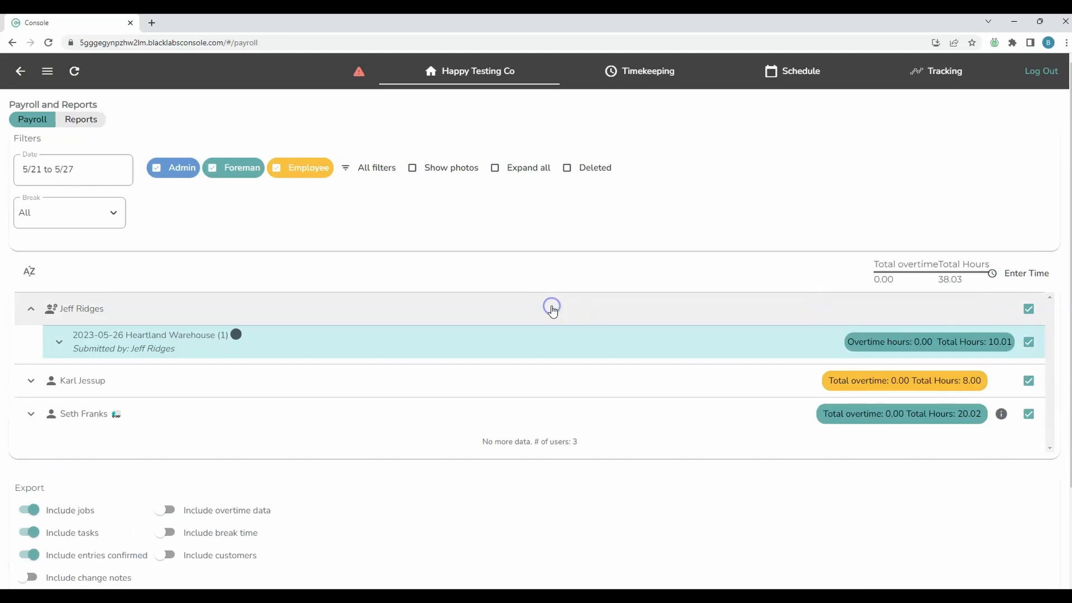
pyautogui.click(552, 335)
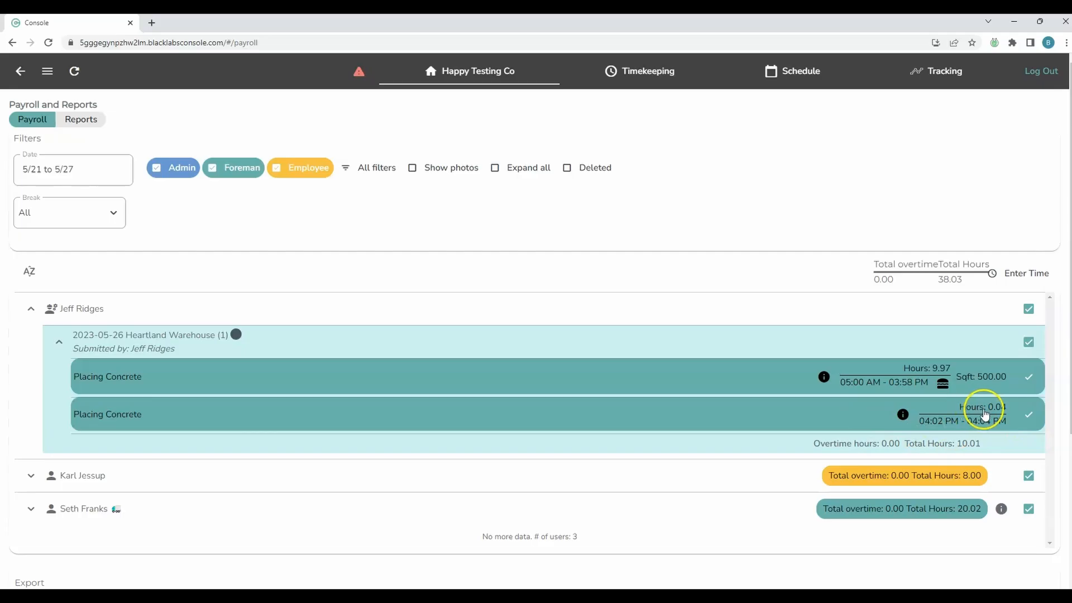
pyautogui.click(903, 415)
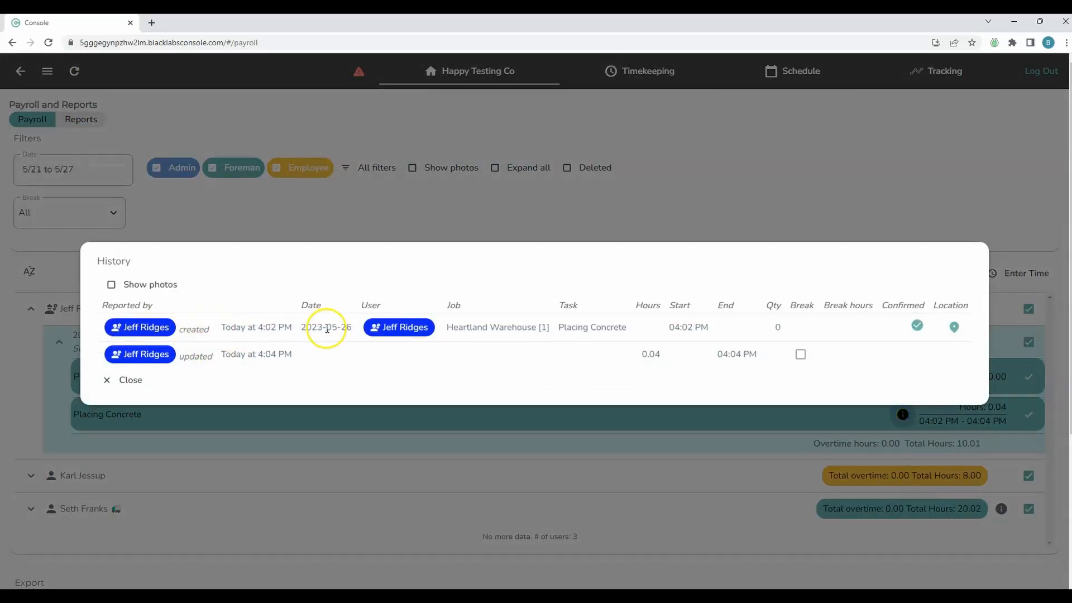
pyautogui.click(952, 329)
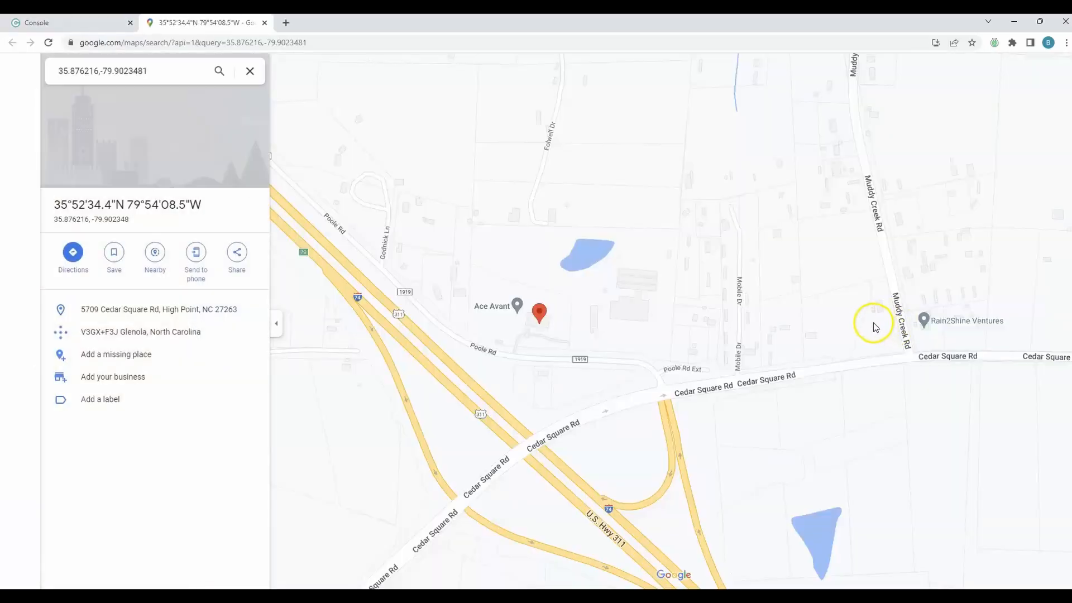
pyautogui.click(265, 22)
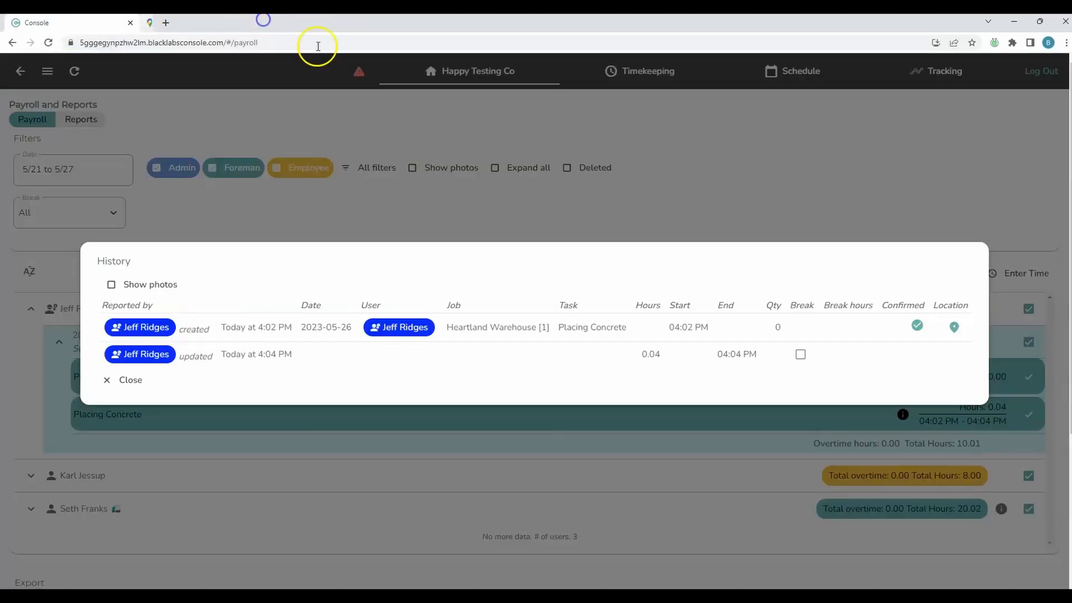
# Step: Change the short Placing Concrete entry's hours to 2 and save it
pyautogui.click(128, 389)
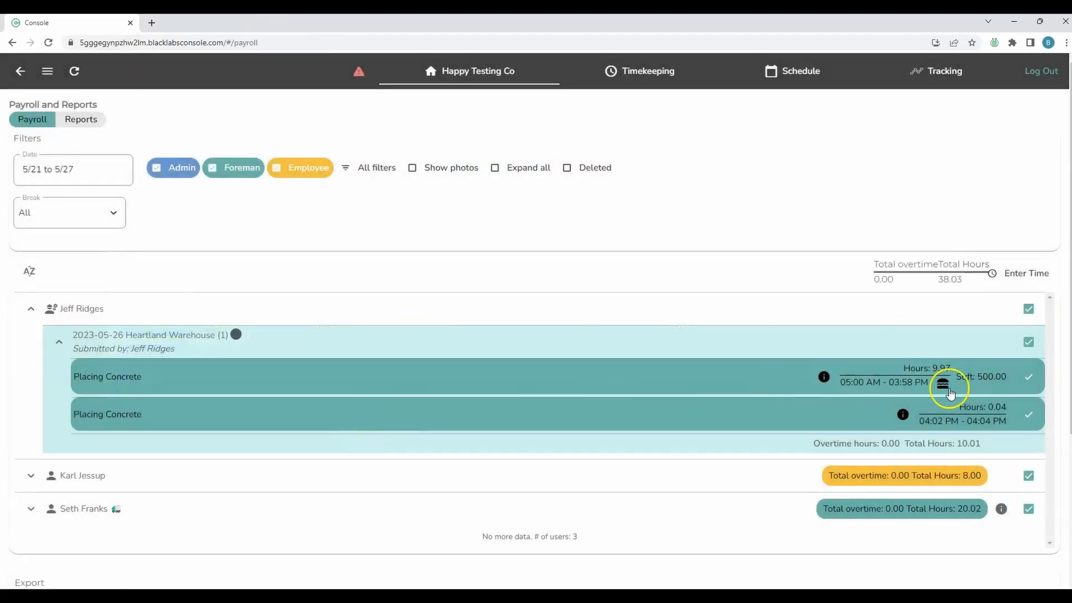
pyautogui.click(661, 415)
pyautogui.doubleClick(467, 426)
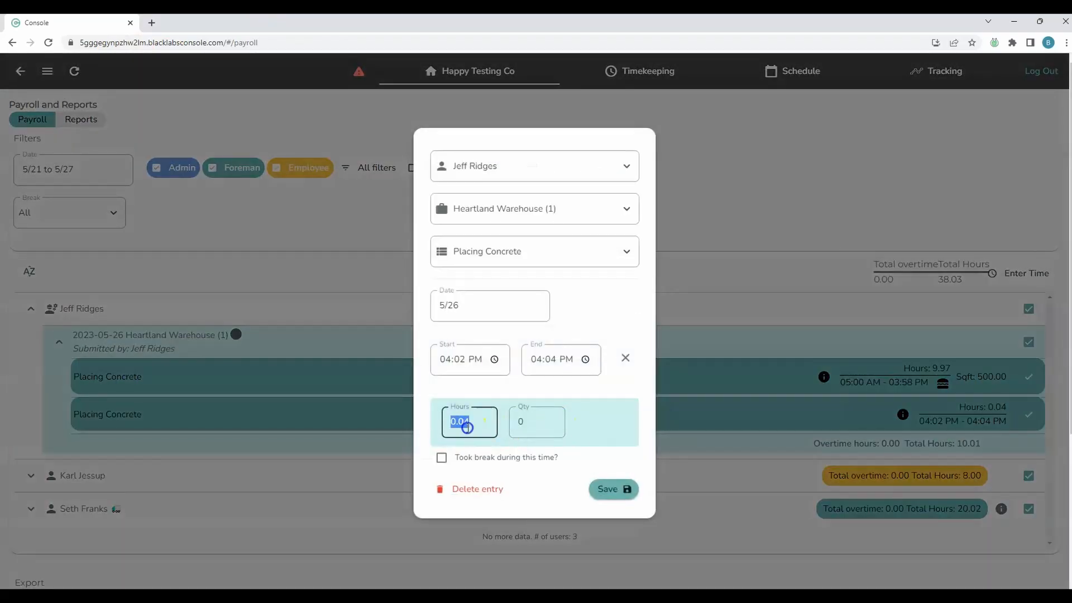
pyautogui.write('2')
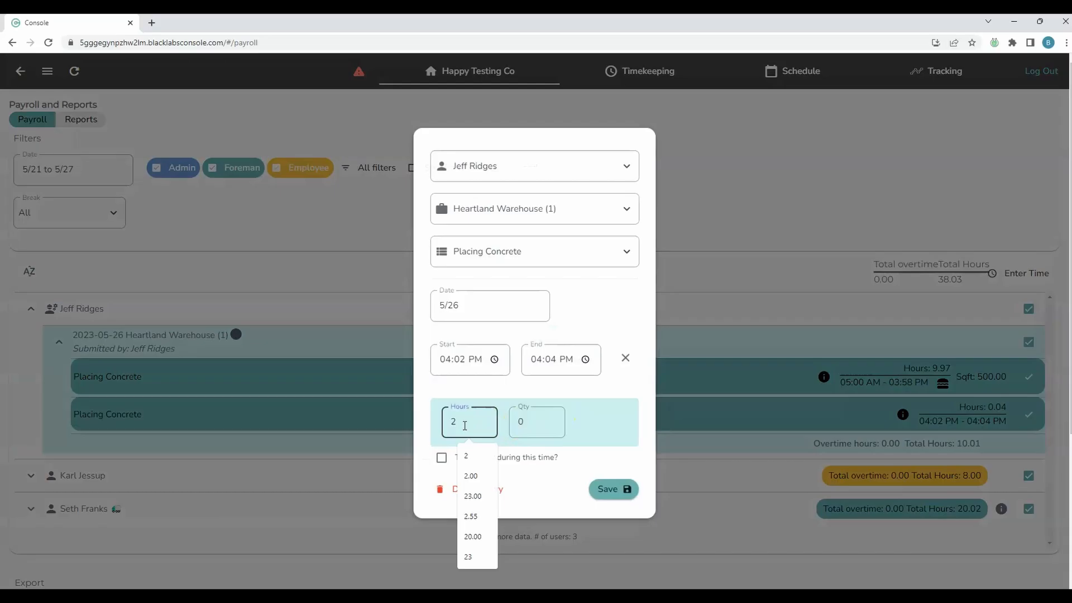
pyautogui.click(614, 485)
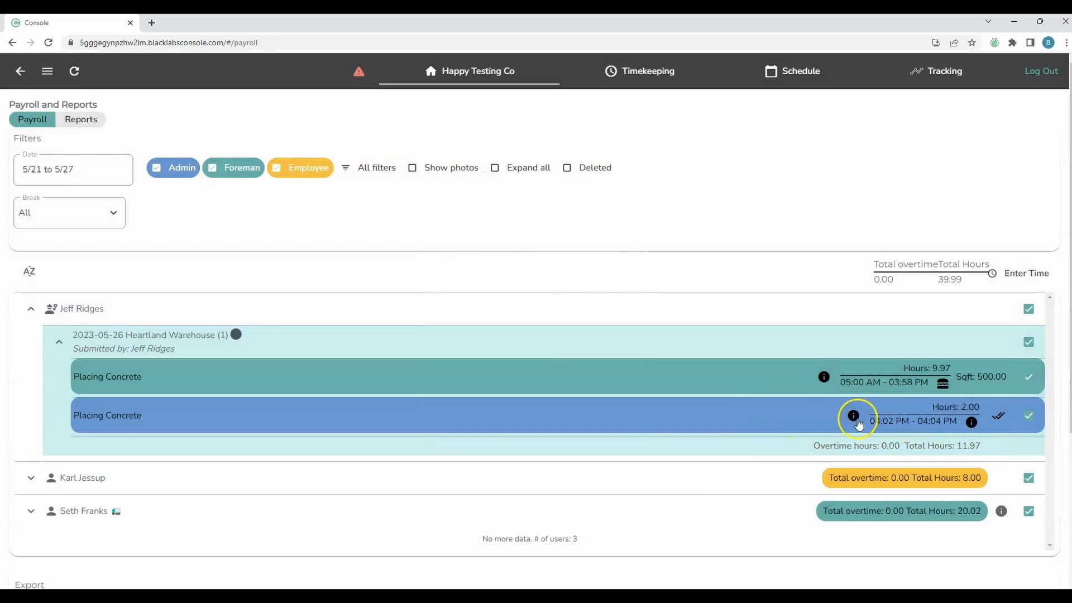
# Step: Check the corrected entry's edit history, then collapse the first crew member's row
pyautogui.moveTo(976, 432)
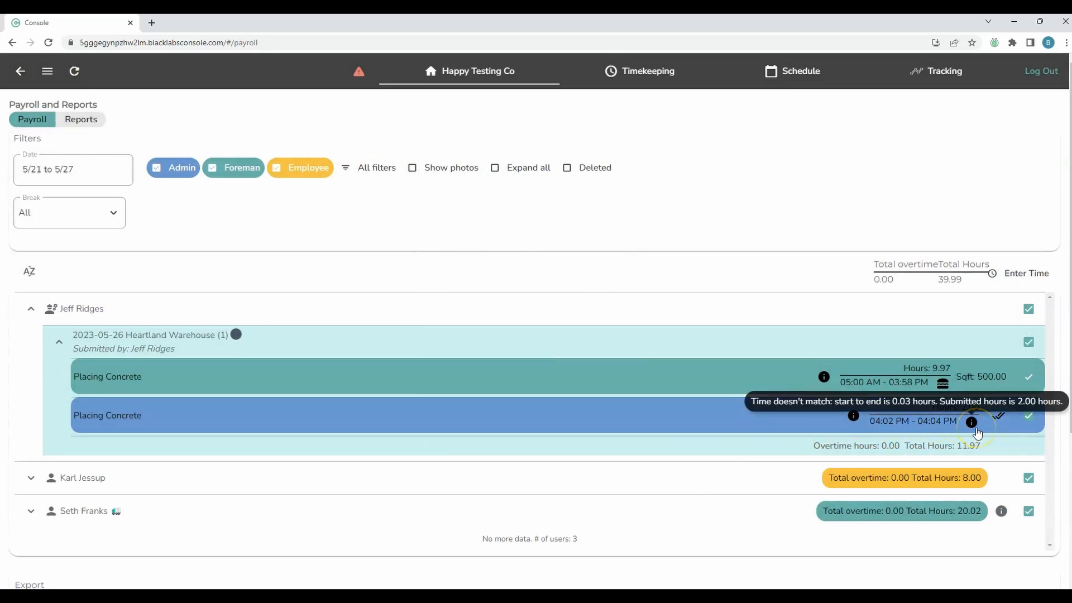
pyautogui.click(853, 415)
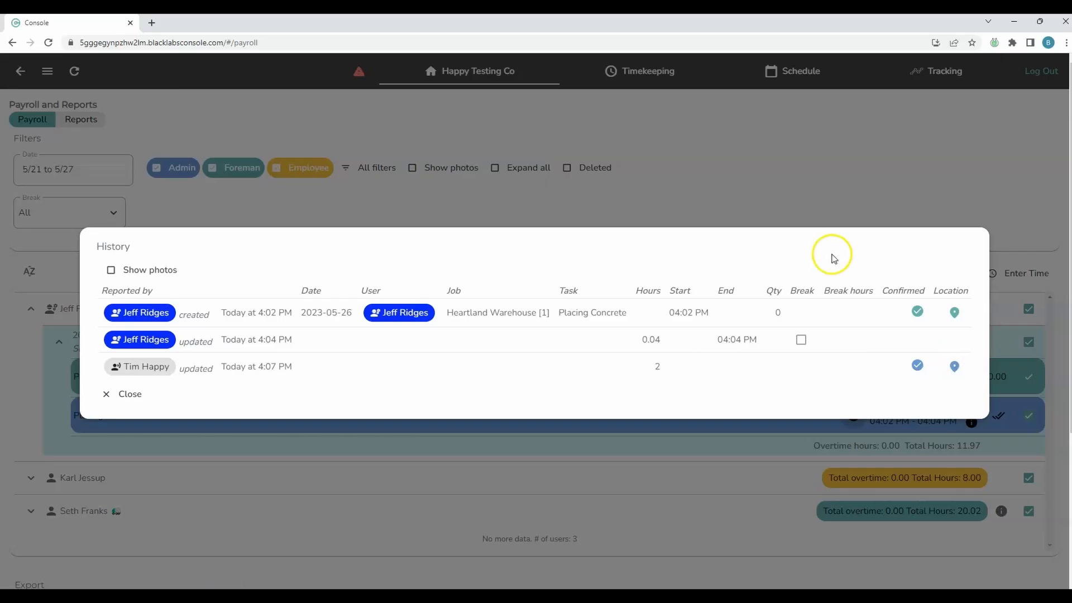
pyautogui.click(789, 184)
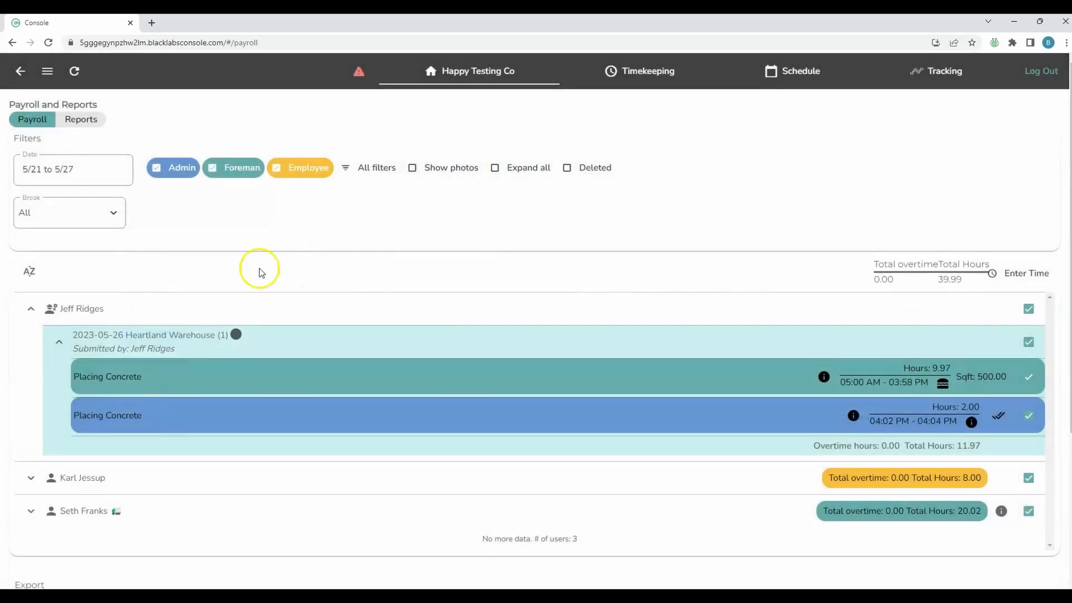
pyautogui.click(30, 308)
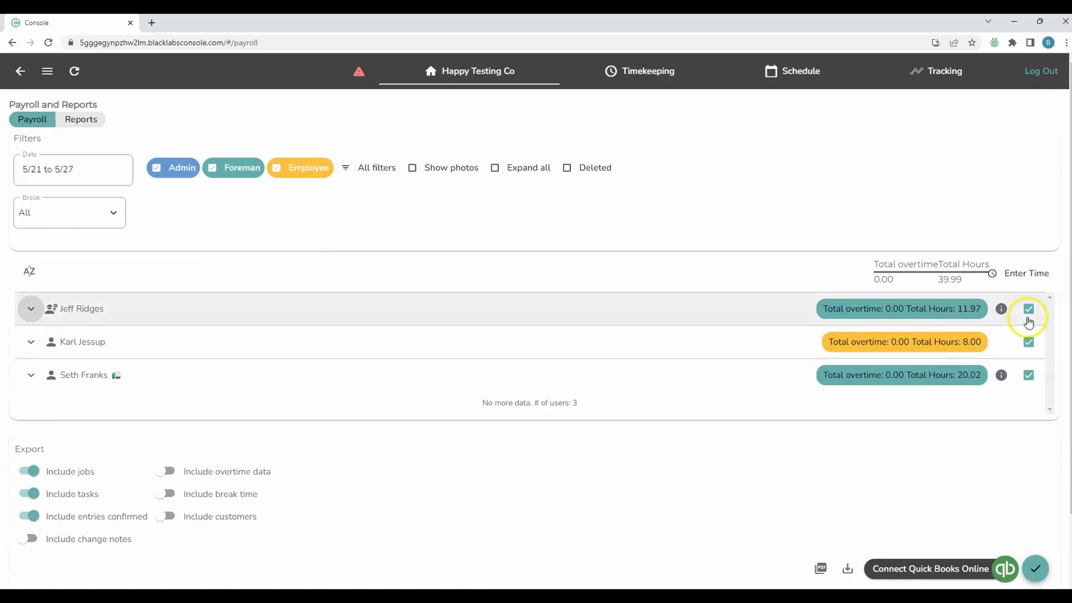
# Step: Review and save the first crew member's long Placing Concrete entry at Heartland Warehouse
pyautogui.click(195, 313)
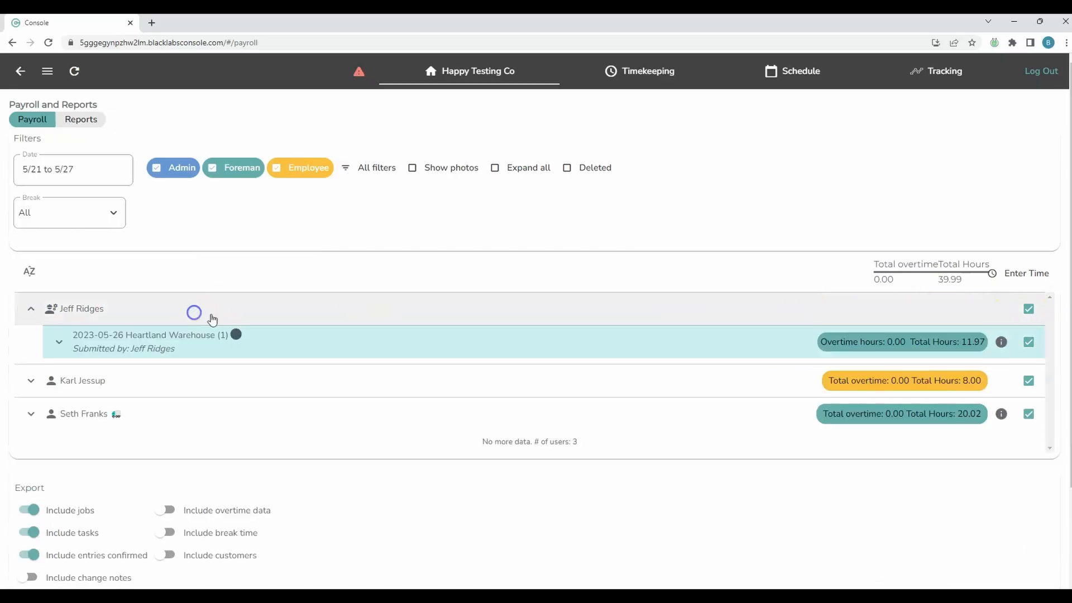
pyautogui.click(256, 336)
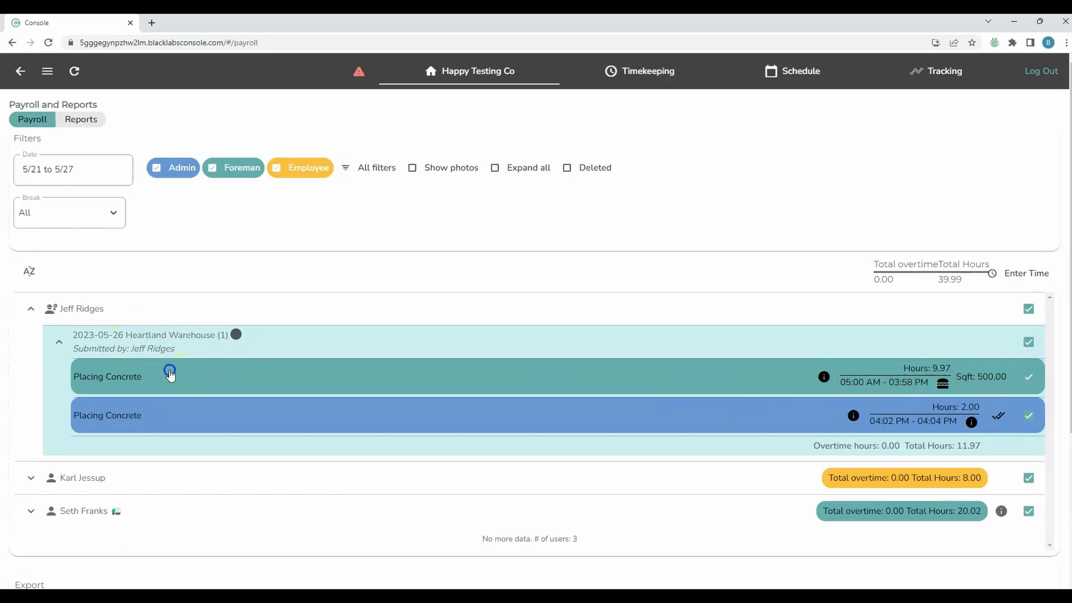
pyautogui.click(170, 373)
pyautogui.click(611, 490)
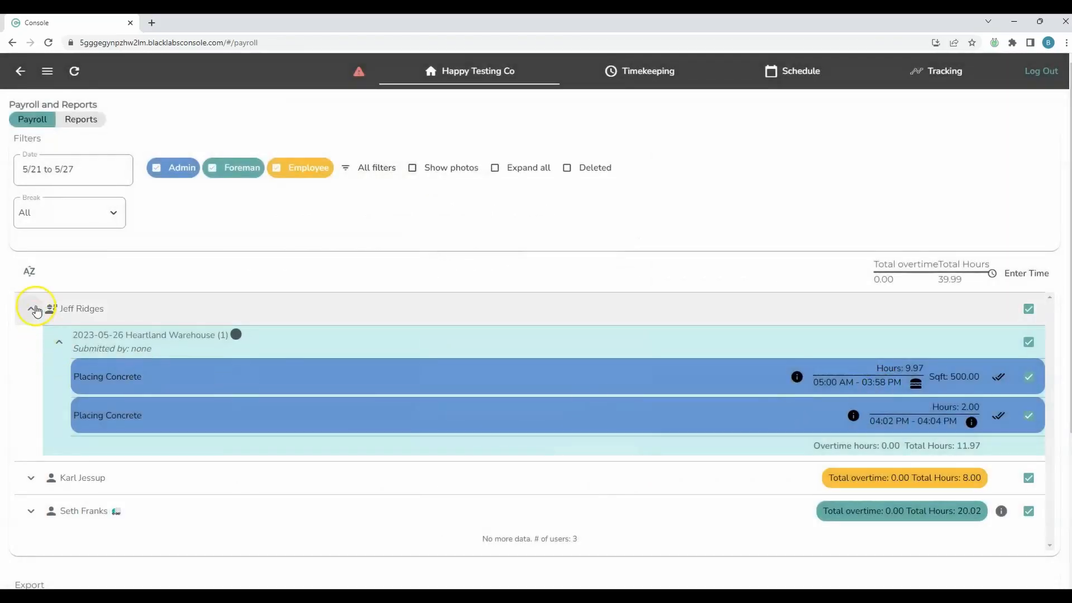
# Step: Collapse the row and approve all crew hour entries at once
pyautogui.click(31, 309)
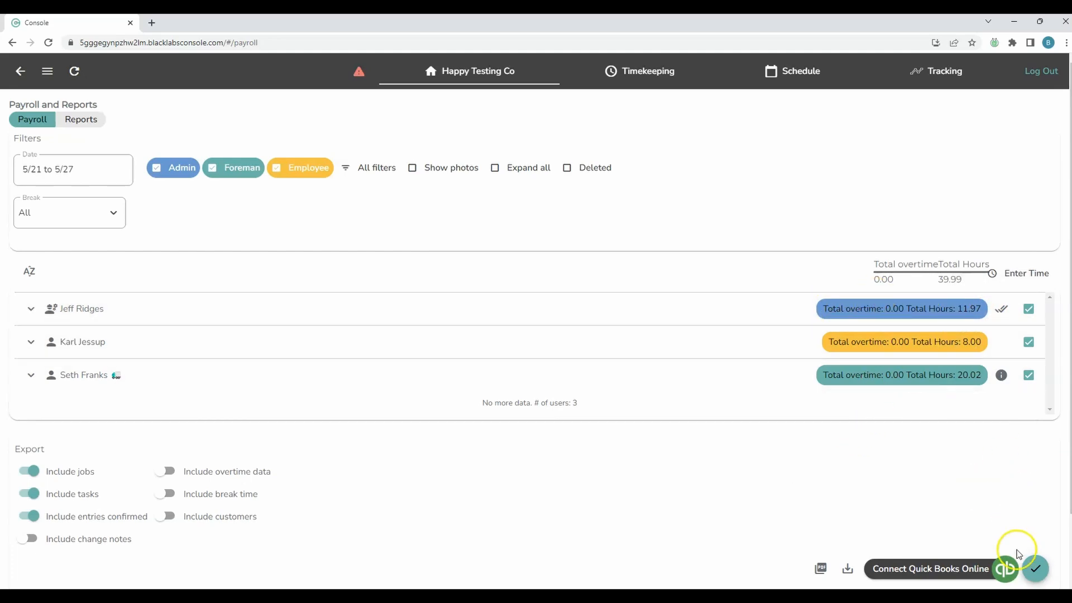
pyautogui.click(1032, 568)
pyautogui.click(913, 327)
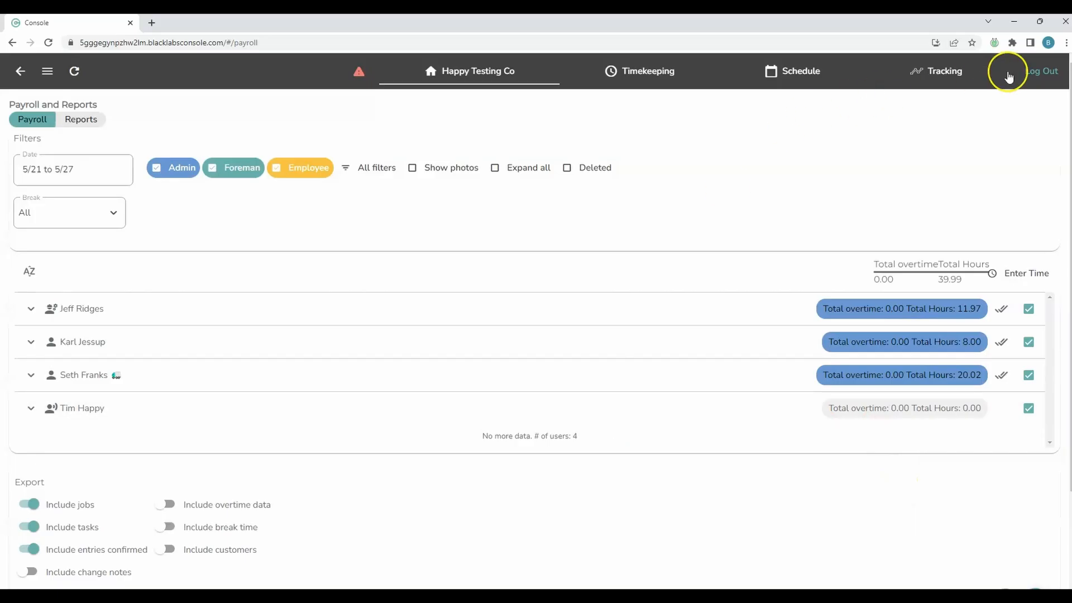
# Step: Log out of the admin account and sign back in with a crew member's PIN
pyautogui.click(1044, 73)
pyautogui.click(581, 327)
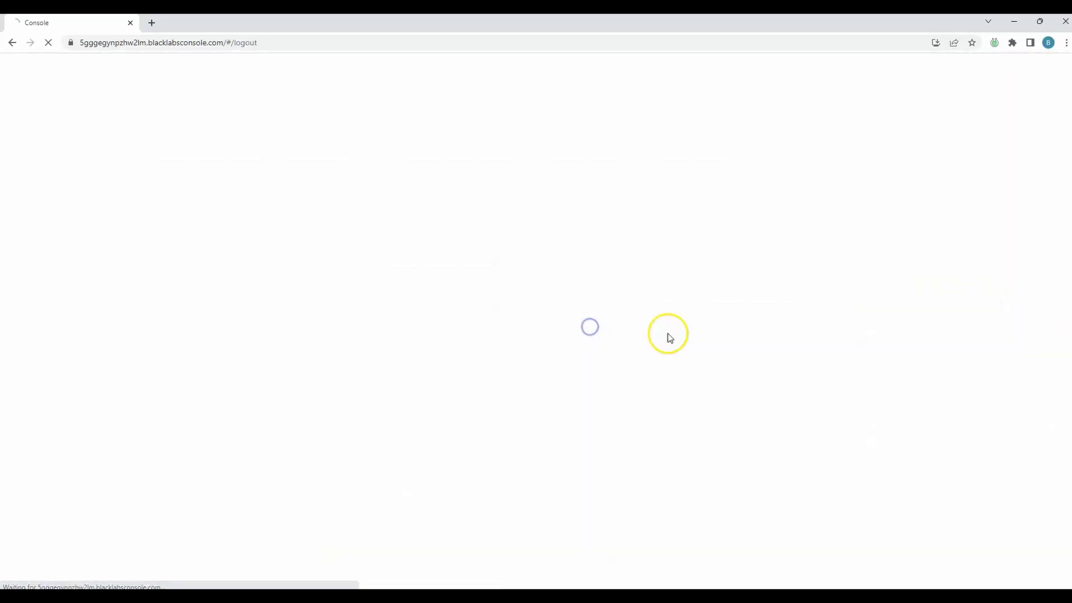
pyautogui.click(427, 243)
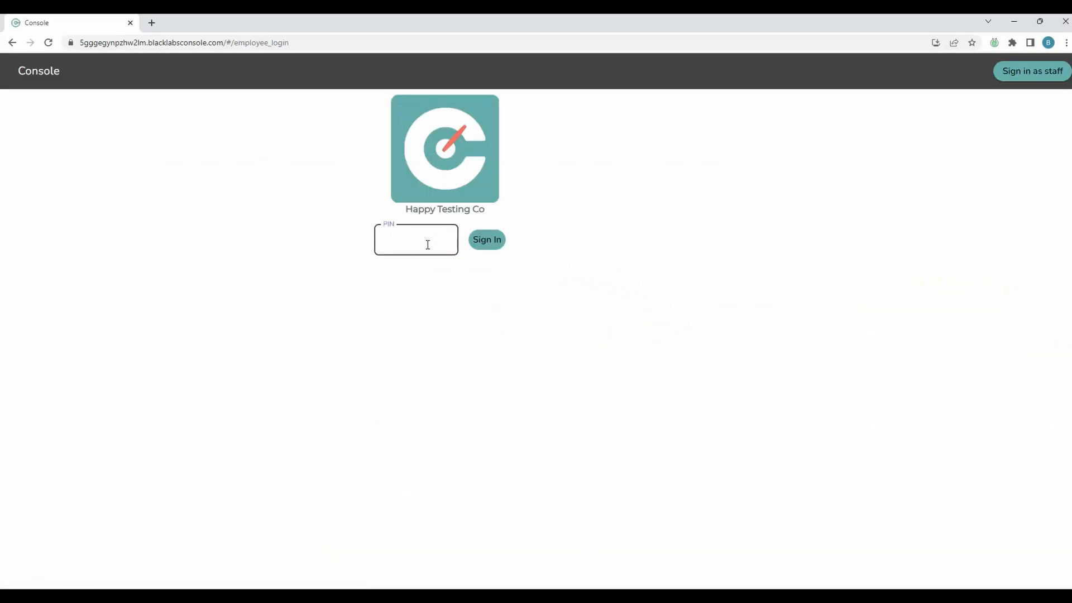
pyautogui.write('3333')
pyautogui.click(470, 232)
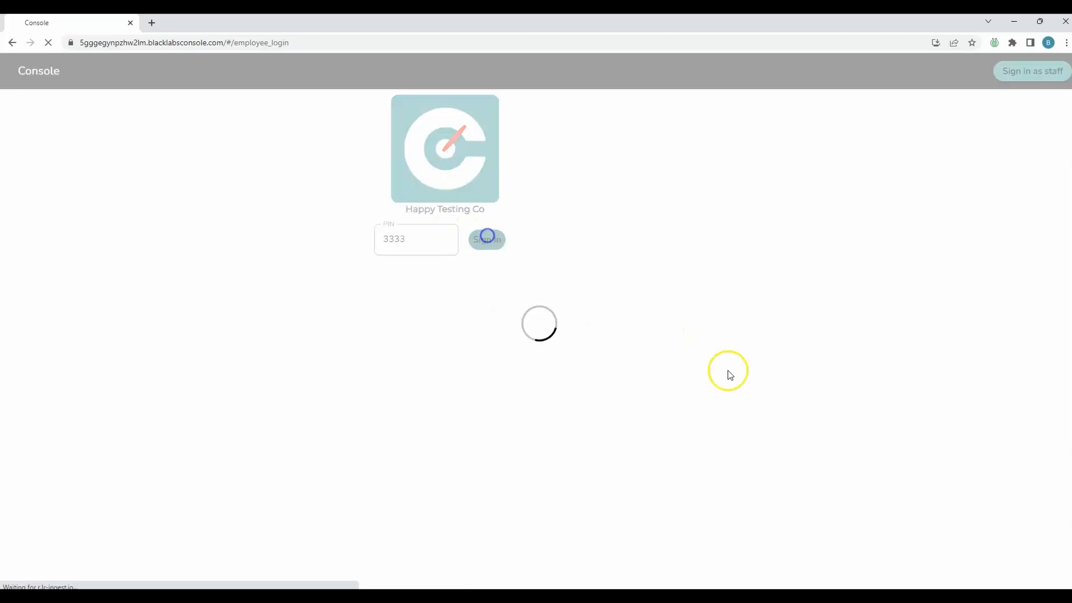